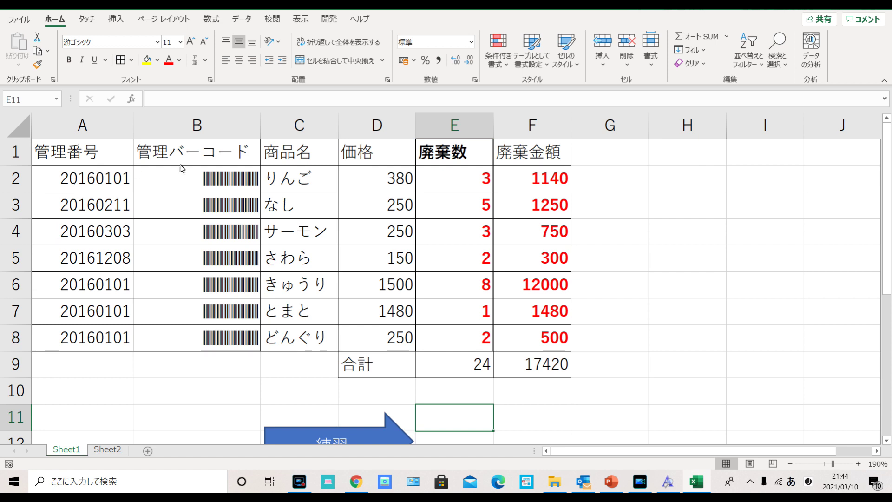
Examine the sample waste table on Sheet1, including its management numbers, barcodes, 廃棄数 and 廃棄金額 columns
drag(191, 181, 493, 344)
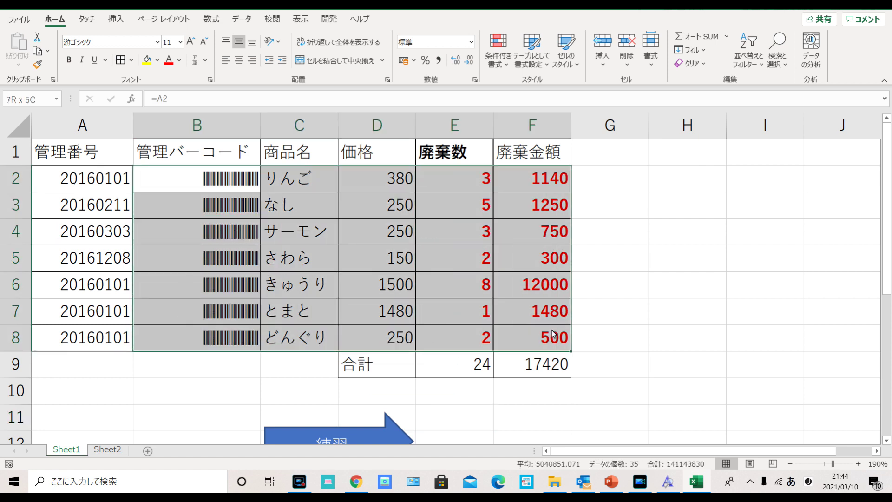
click(214, 336)
click(49, 258)
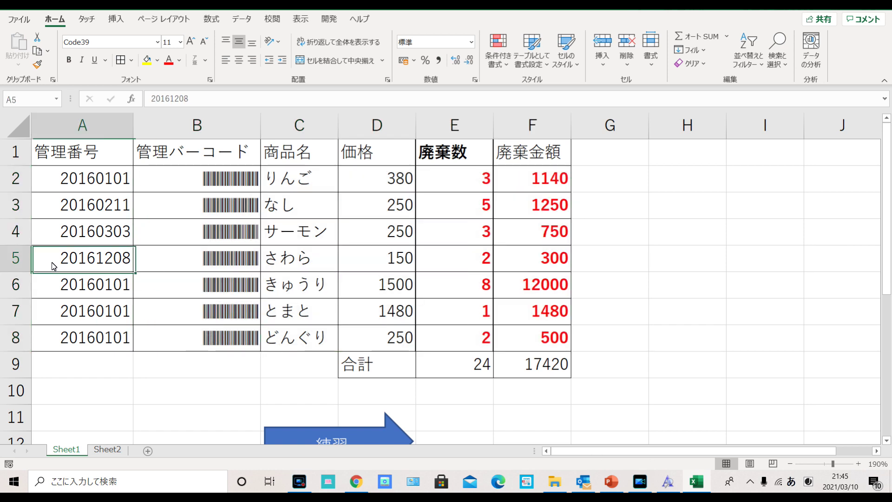
click(72, 203)
click(81, 185)
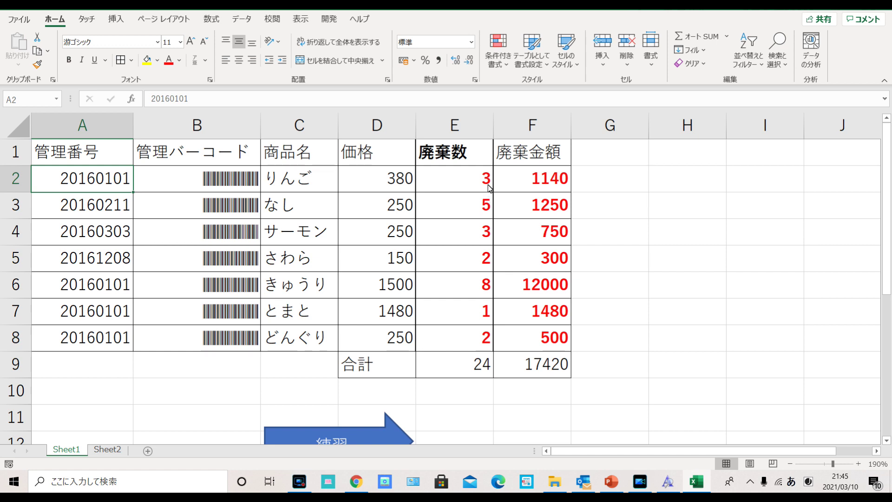
drag(488, 186, 480, 349)
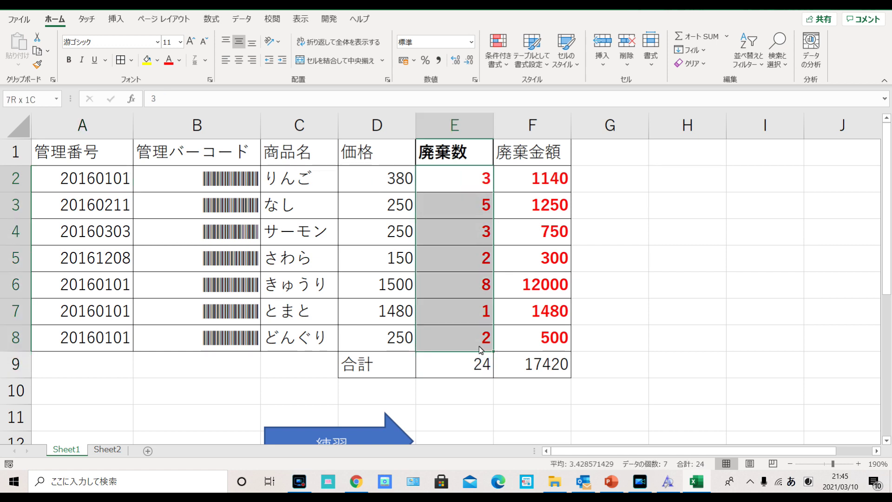
click(740, 295)
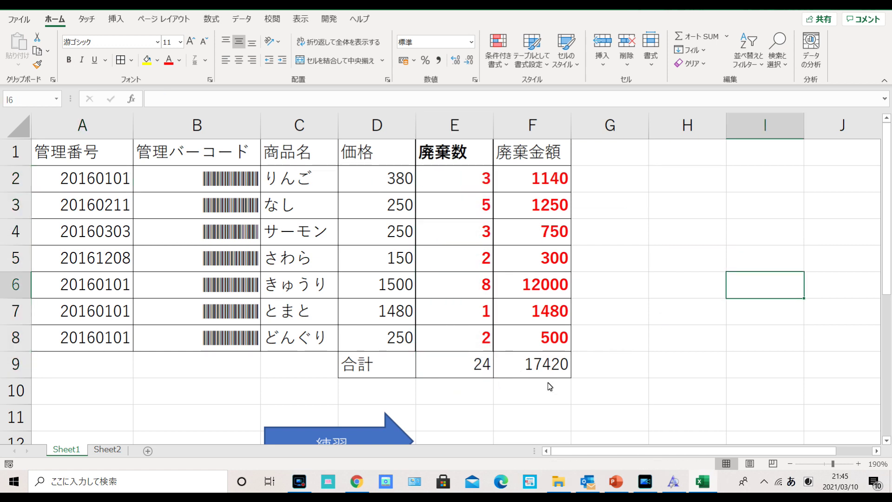
drag(206, 182, 191, 345)
click(693, 227)
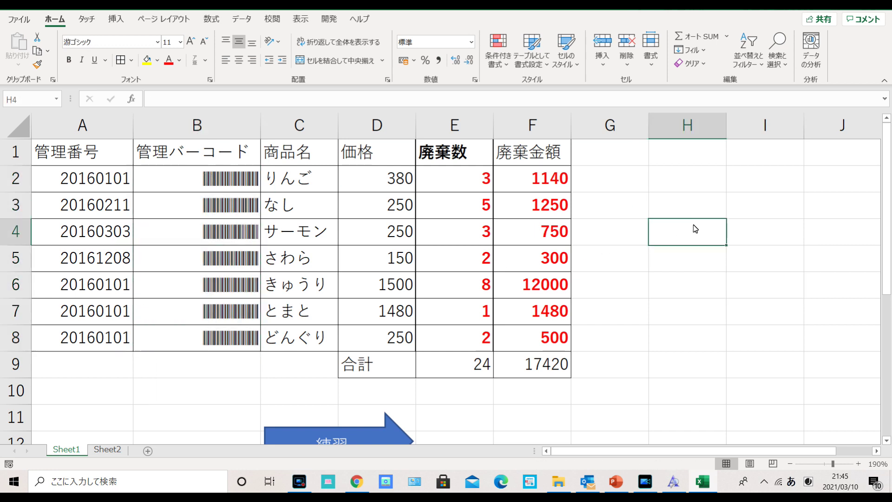
drag(464, 184, 469, 333)
drag(687, 316, 706, 312)
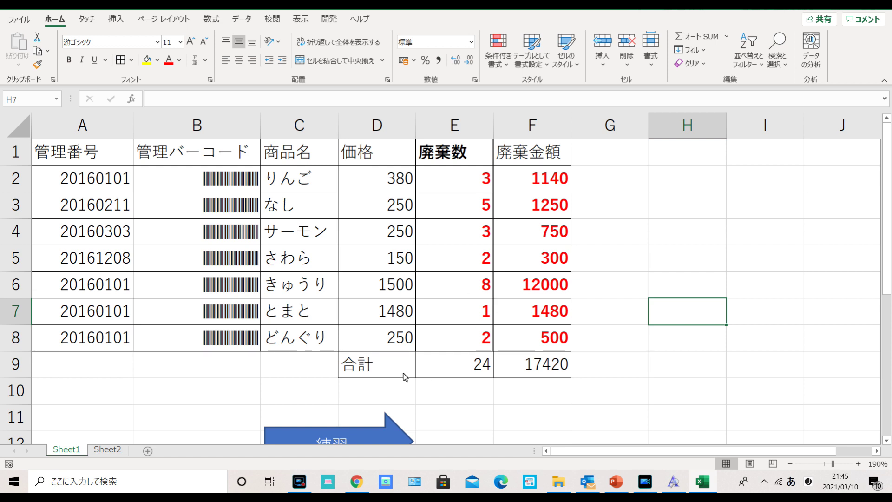
click(689, 239)
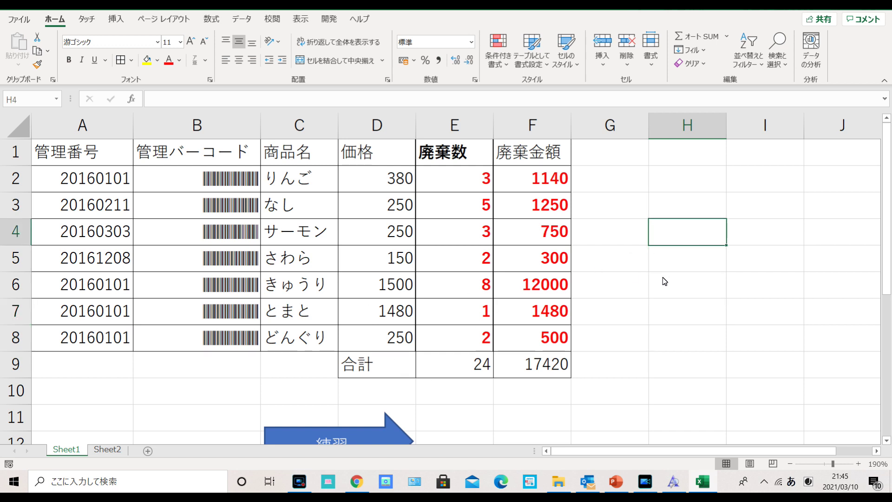
drag(216, 183, 219, 348)
click(533, 213)
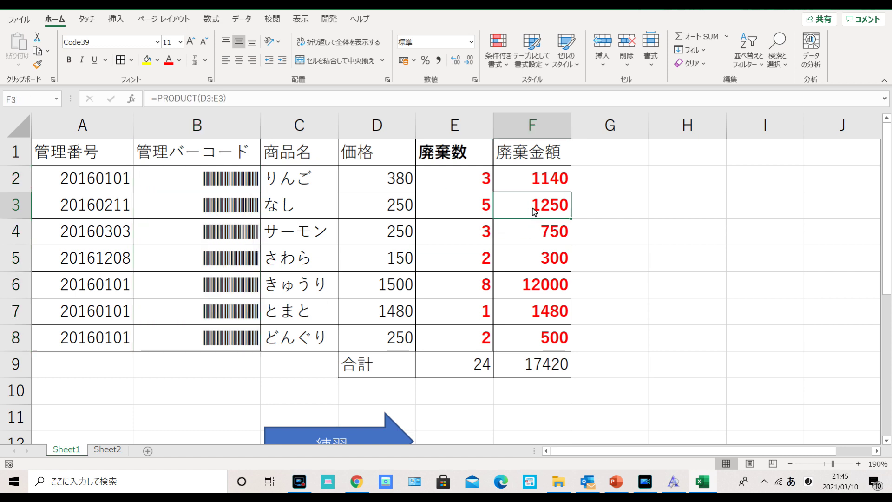
click(682, 205)
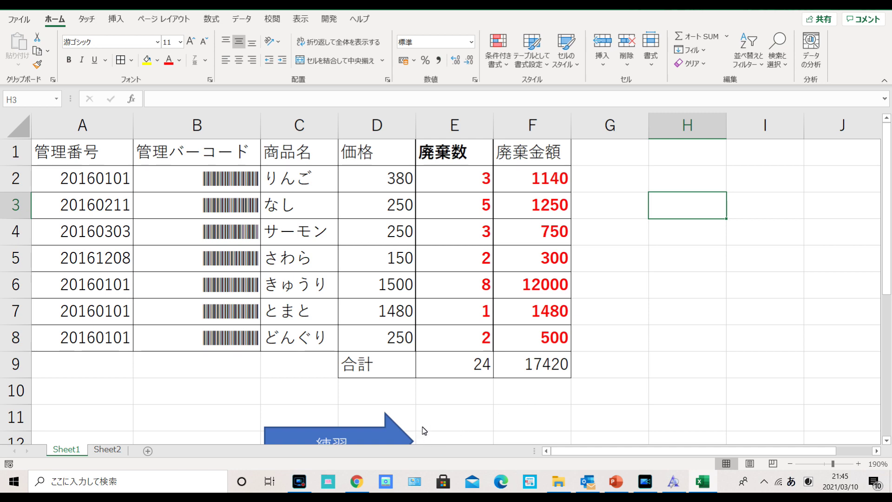
Go to Sheet2 through the 練習 arrow and apply grid borders to the range A1:F19
click(363, 442)
click(389, 387)
drag(28, 134, 234, 382)
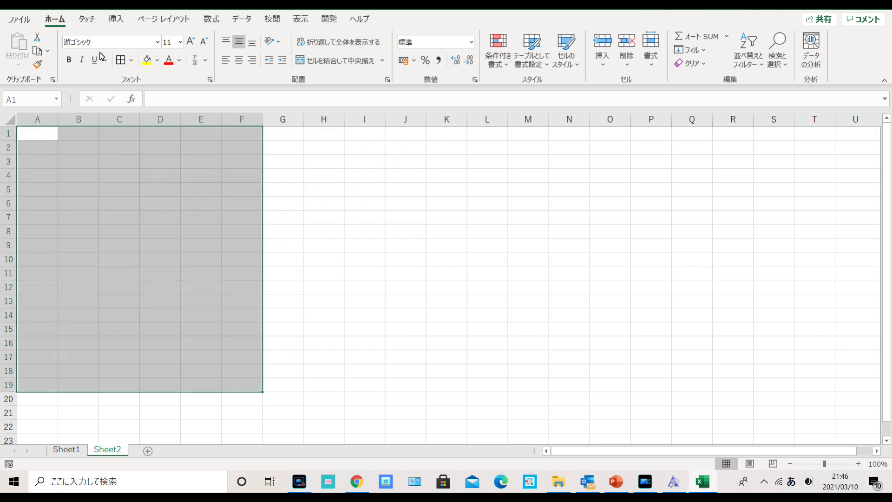
click(121, 60)
click(365, 300)
click(160, 314)
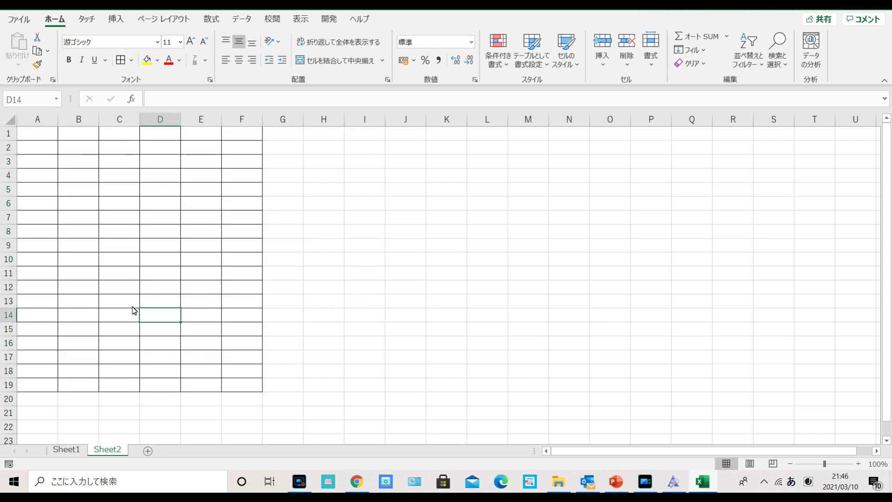
Enter the column header 管理番号 in cell A1
click(41, 139)
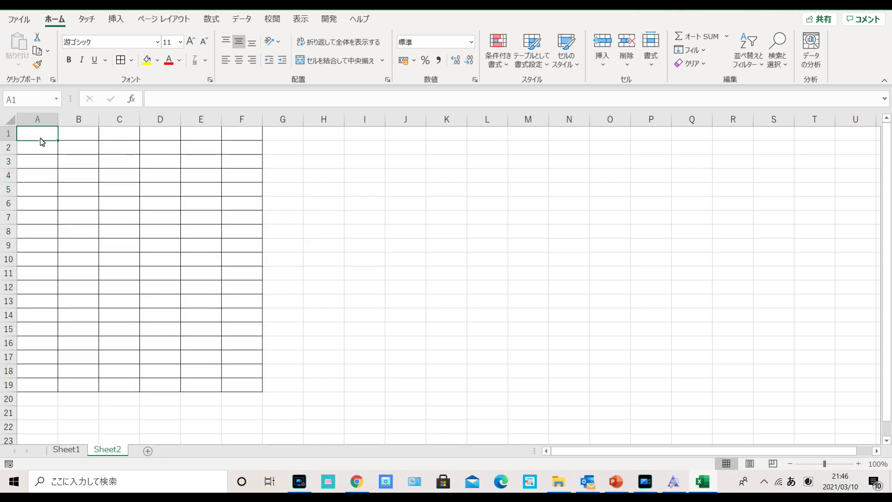
double_click(40, 140)
text(kannribann)
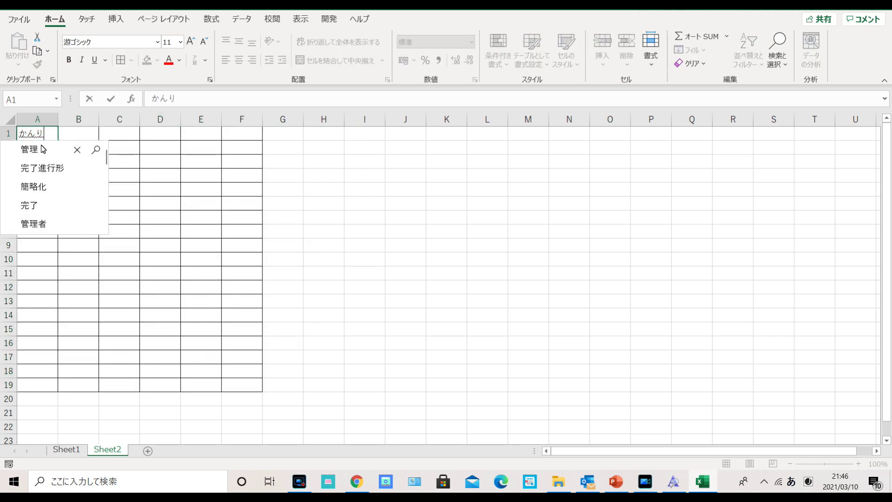
text(go)
click(42, 149)
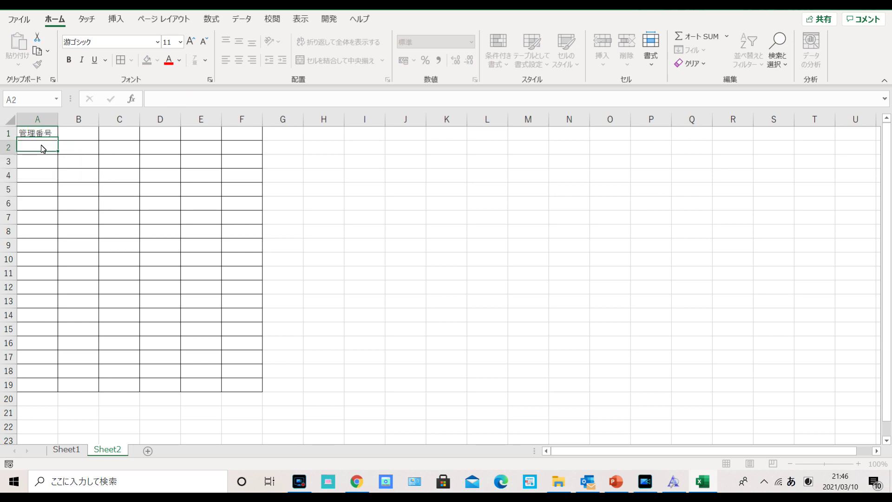
Enter the header 管理バーコード in B1 and fit the width of column B to the text
key(Tab)
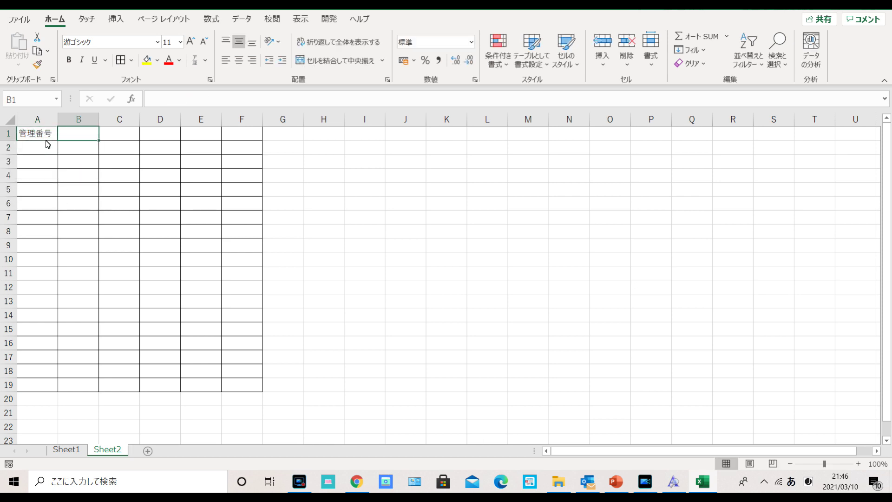
text(kannri)
key(space)
text(ba-ko-d)
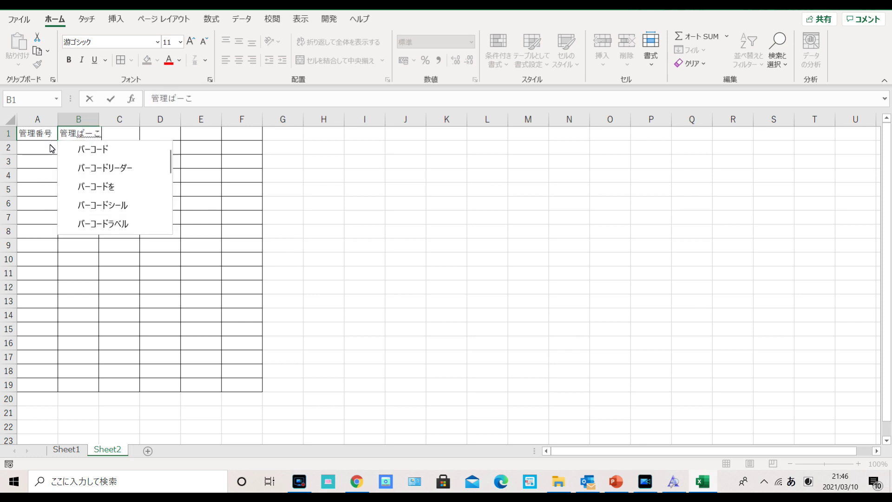
text(o)
key(space)
key(Return)
key(Return)
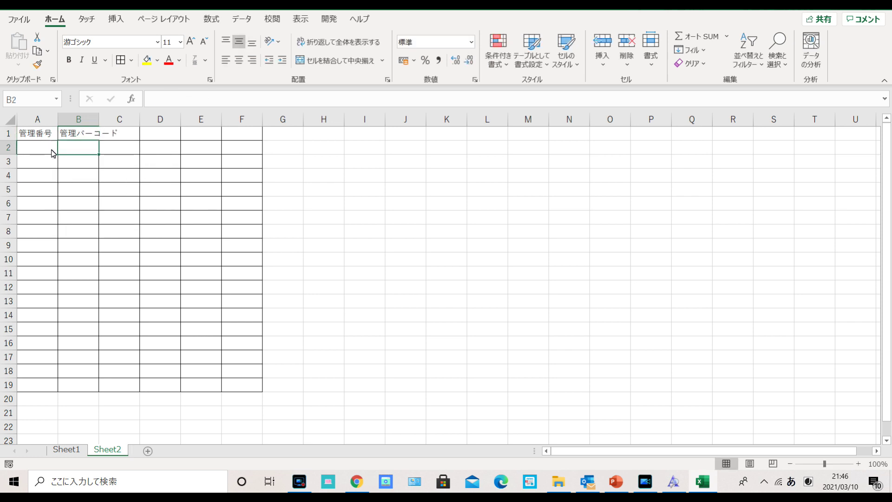
click(100, 122)
double_click(100, 122)
click(98, 122)
Enter the column header 商品名 in cell C1
click(141, 133)
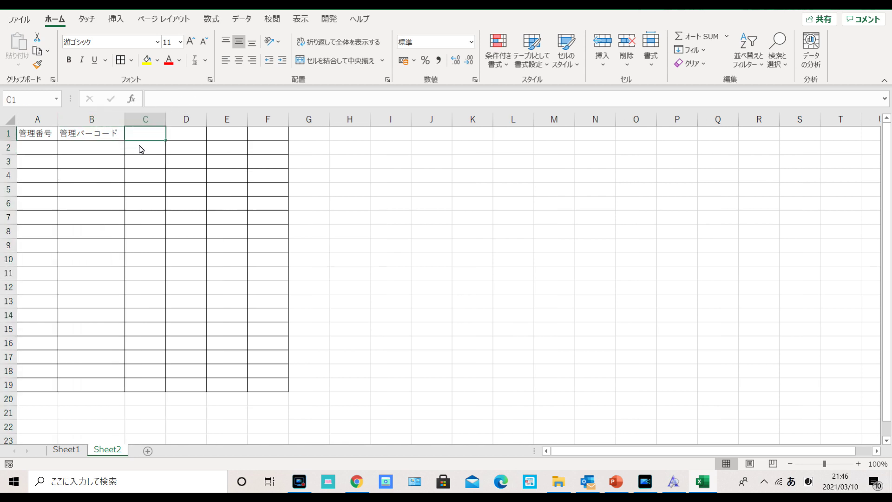
text(shouhinm)
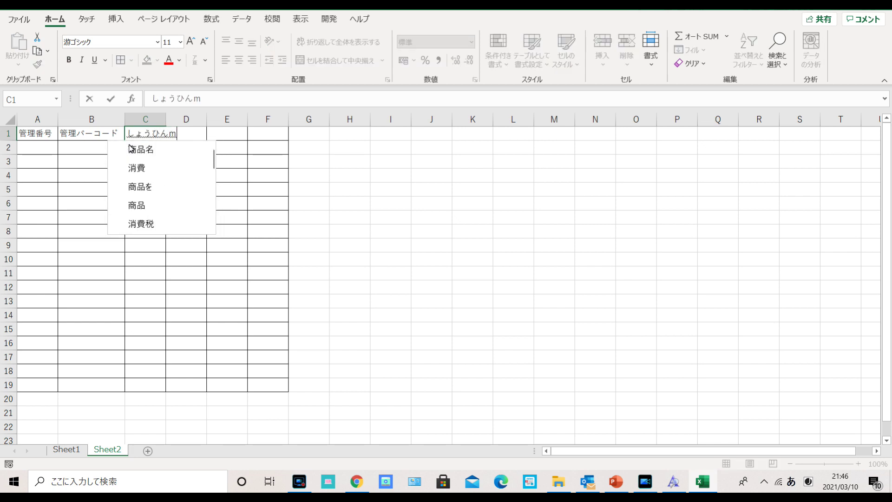
click(131, 148)
key(Return)
key(Tab)
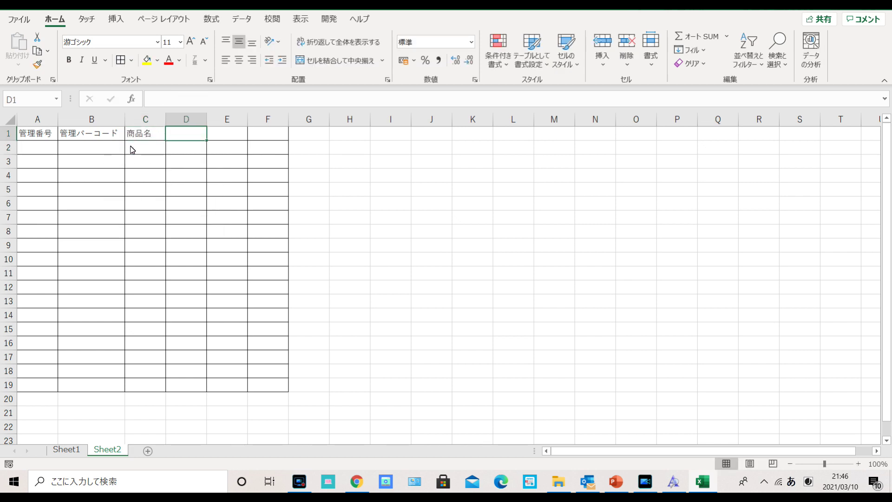
text(shiiresaki)
key(space)
key(Escape)
key(Escape)
text(kakakau)
key(space)
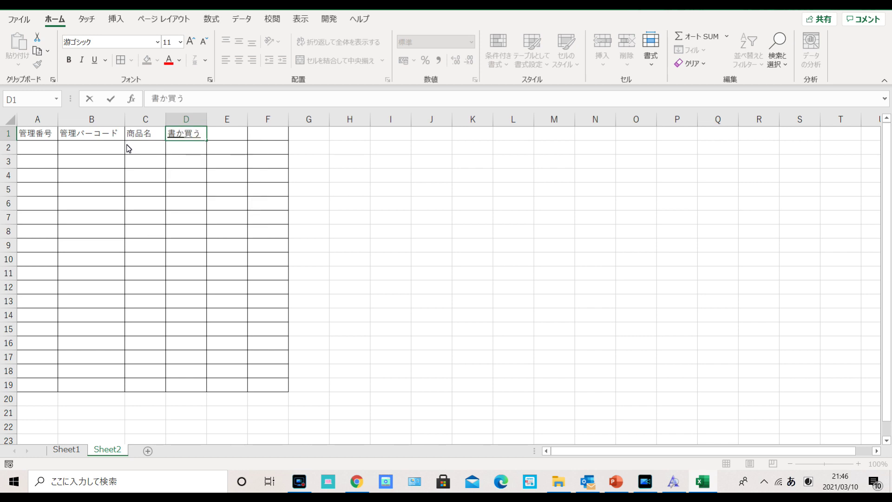
key(BackSpace)
key(BackSpace)
key(BackSpace)
Enter the column header 価格 in cell D1
text(kakaku)
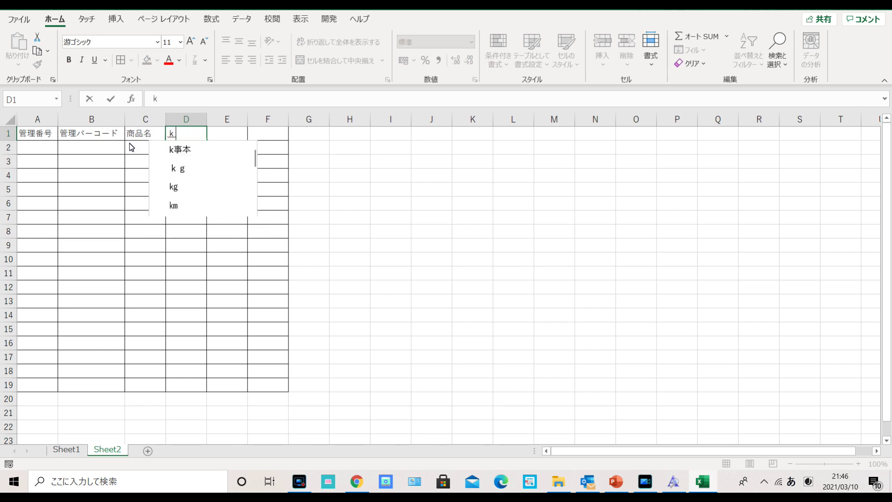
key(space)
key(Return)
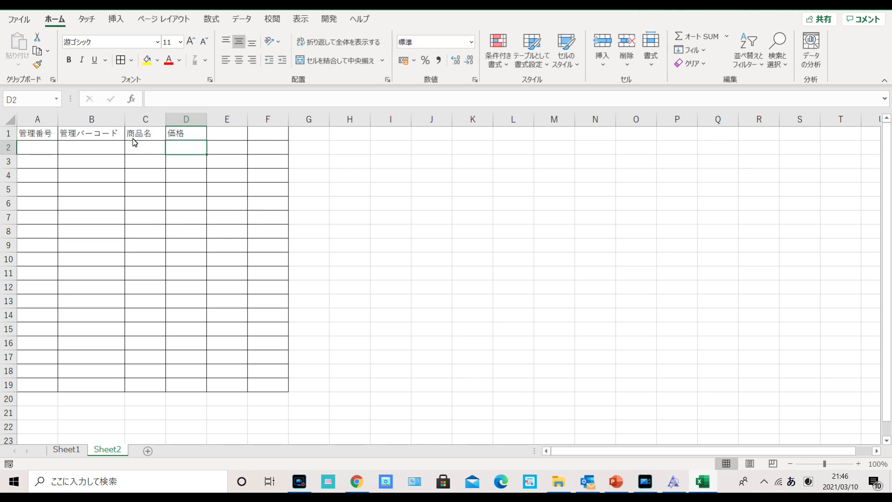
Enter the column header 廃棄数 in cell E1
key(Tab)
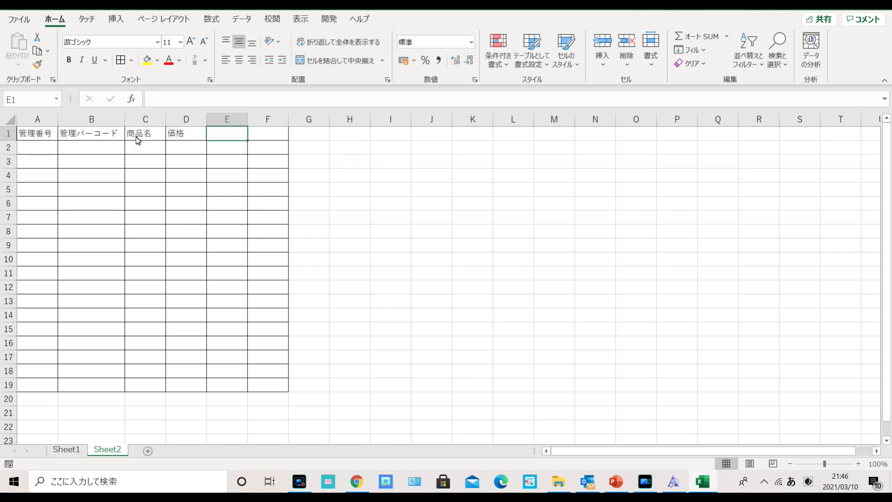
text(haiki)
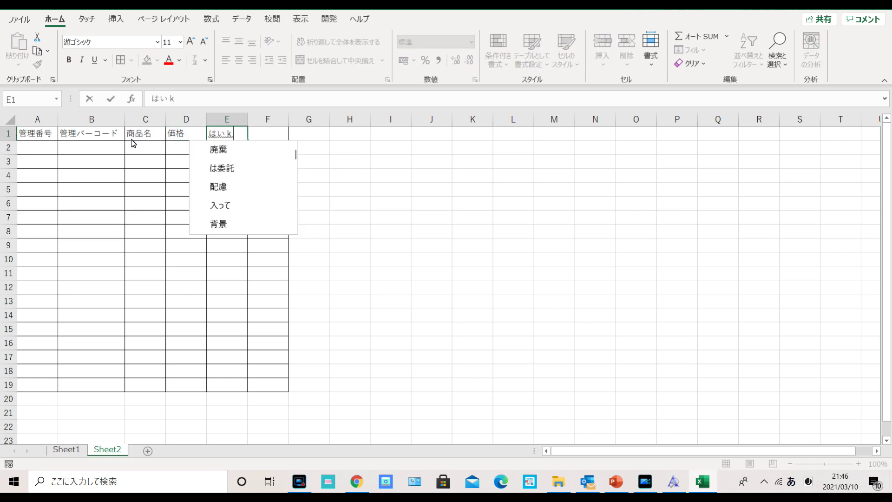
text(suu)
key(space)
key(Return)
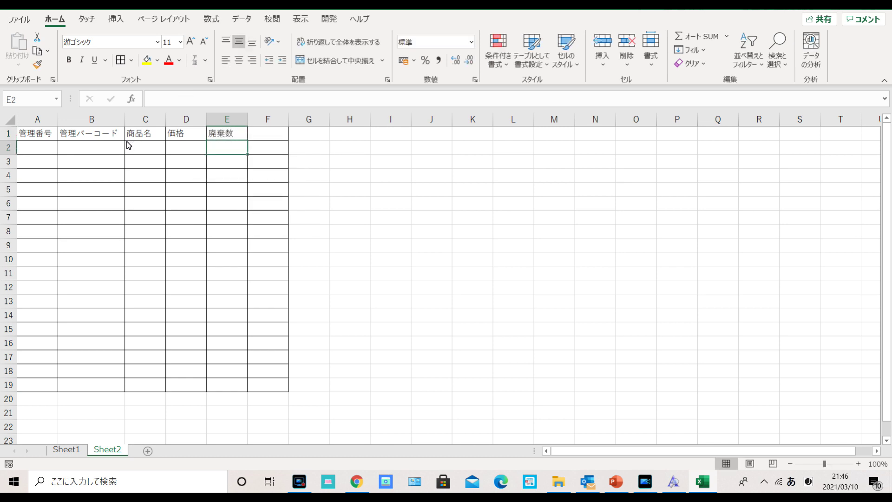
Enter the column header 廃棄金額 in cell F1
key(Tab)
text(haikikin)
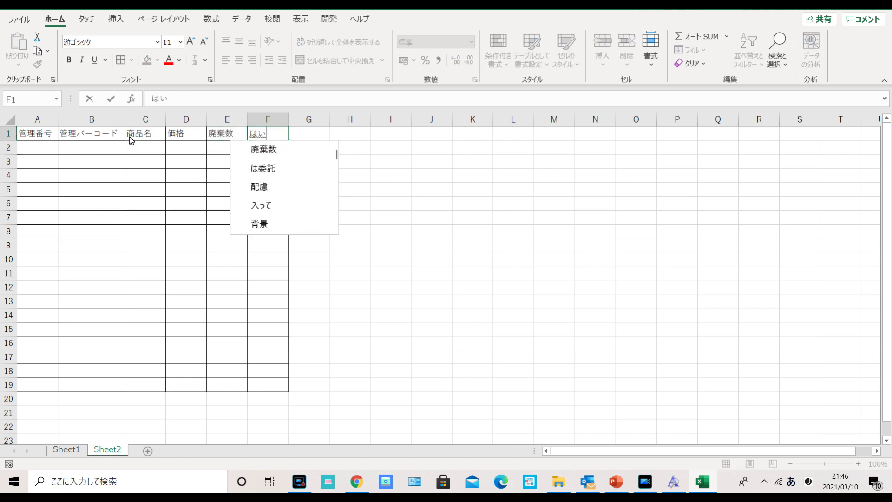
text(gaku)
key(space)
key(Return)
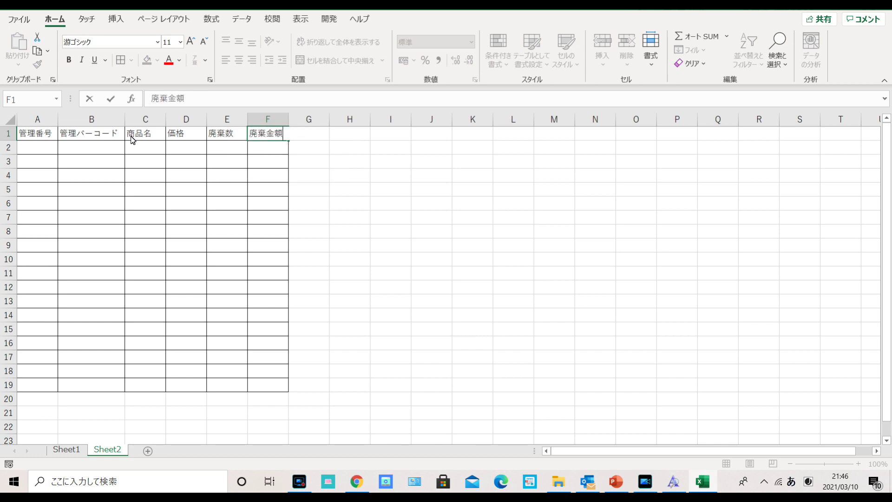
key(Return)
key(Return)
click(163, 259)
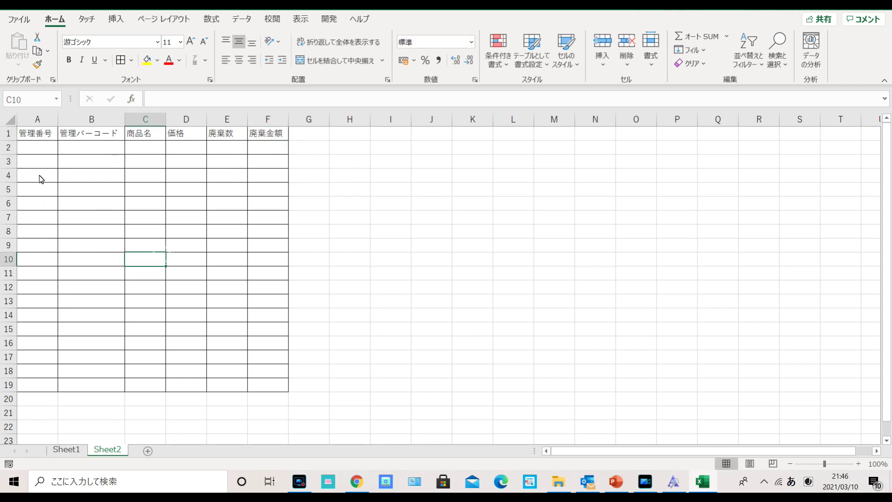
click(43, 138)
click(141, 191)
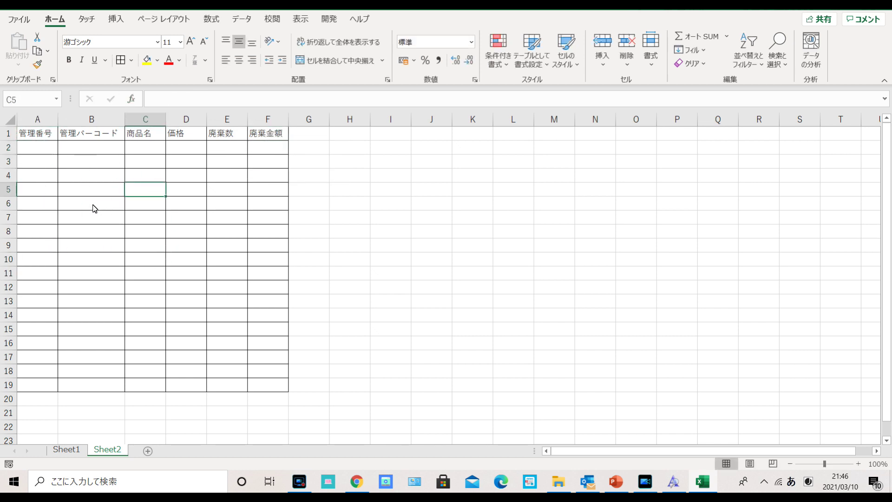
click(96, 145)
click(78, 194)
click(35, 144)
click(82, 150)
click(43, 159)
drag(93, 162, 122, 182)
Set the font of cell B2 under the 管理バーコード header to the barcode font Code39
click(107, 153)
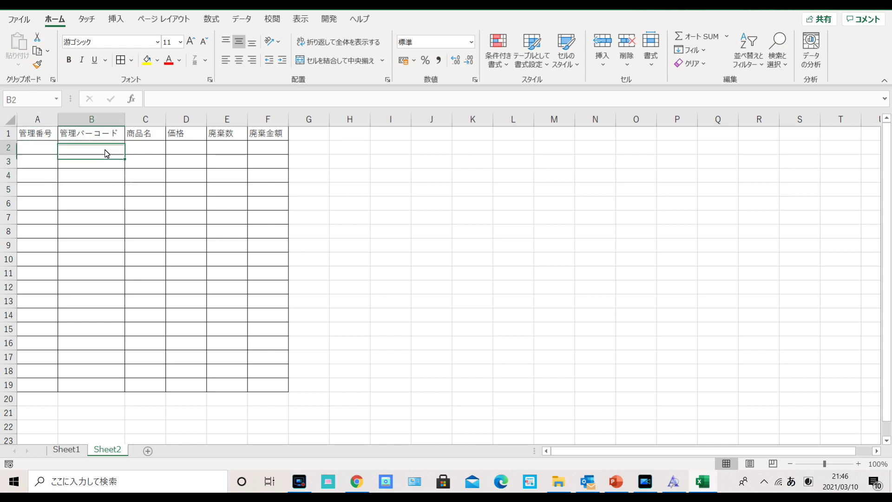
click(158, 42)
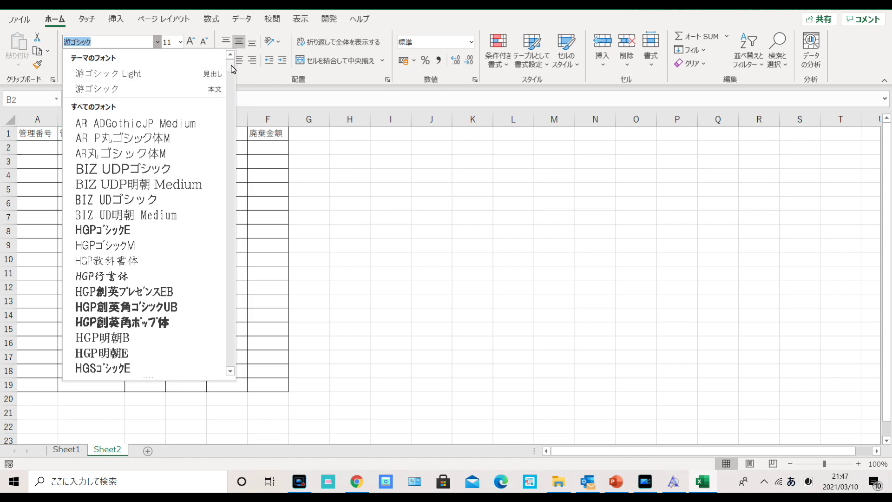
mouse_move(231, 69)
mouse_down()
mouse_move(241, 129)
mouse_move(233, 266)
mouse_move(253, 204)
mouse_move(202, 203)
mouse_up()
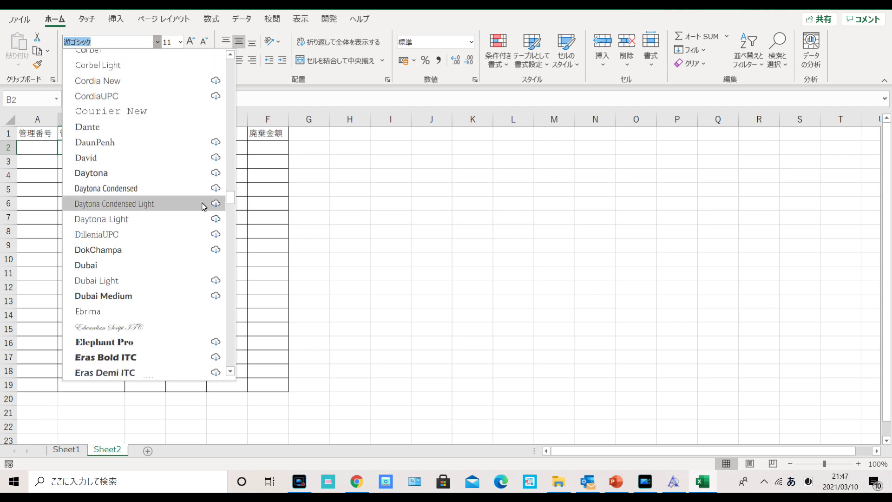
key(Up)
key(Up)
key(Up)
key(Up)
key(Down)
key(Down)
key(Down)
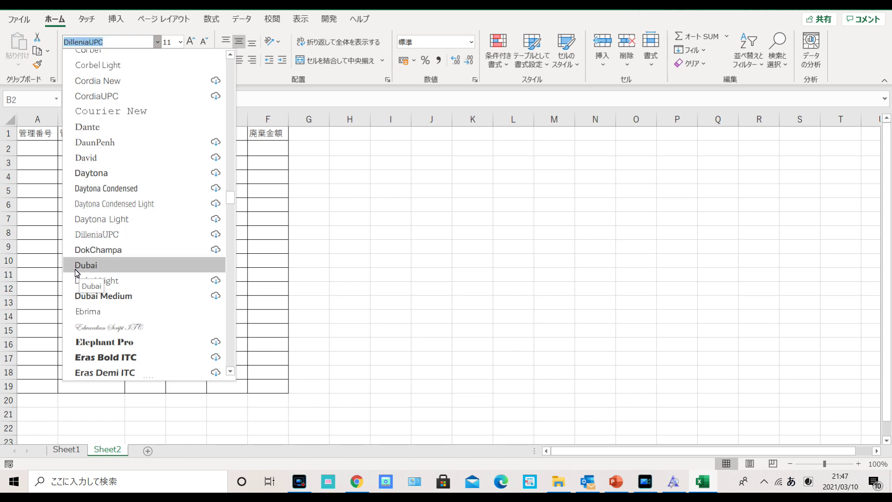
key(Up)
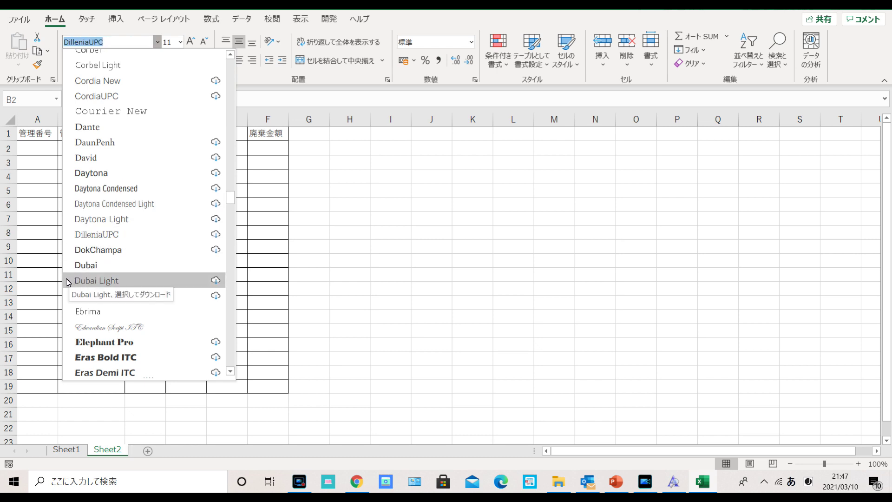
click(230, 55)
click(230, 56)
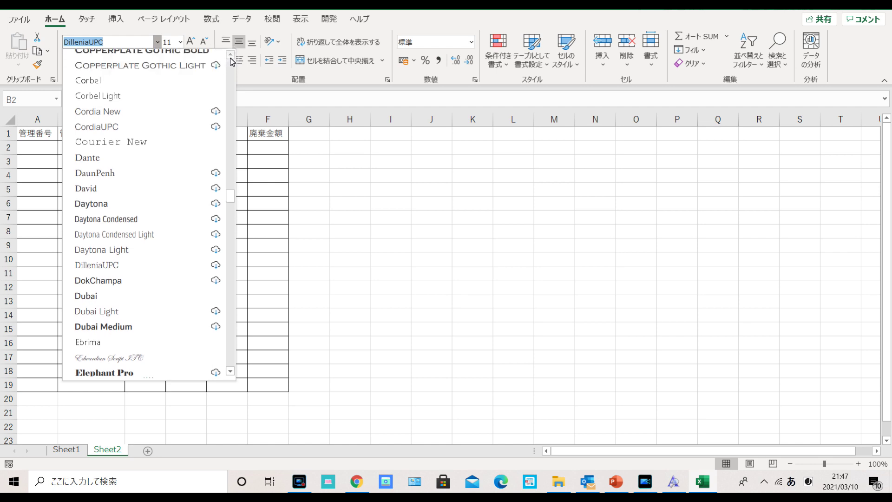
click(231, 56)
click(217, 67)
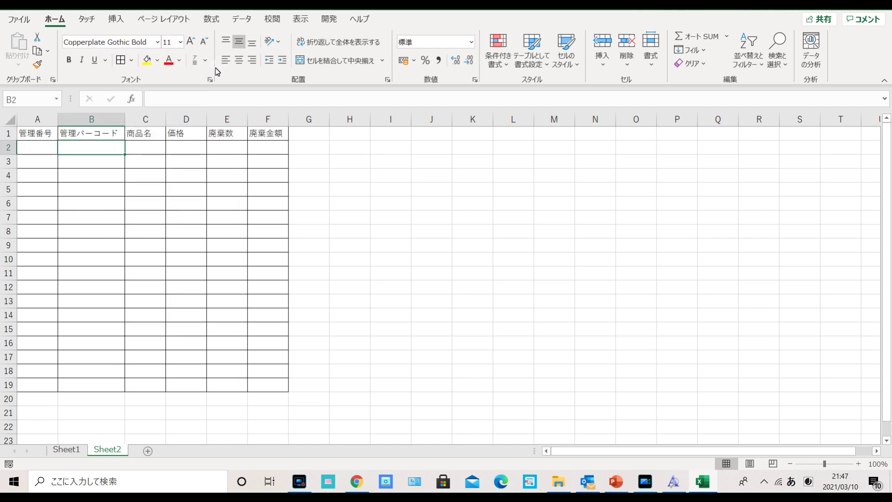
click(157, 42)
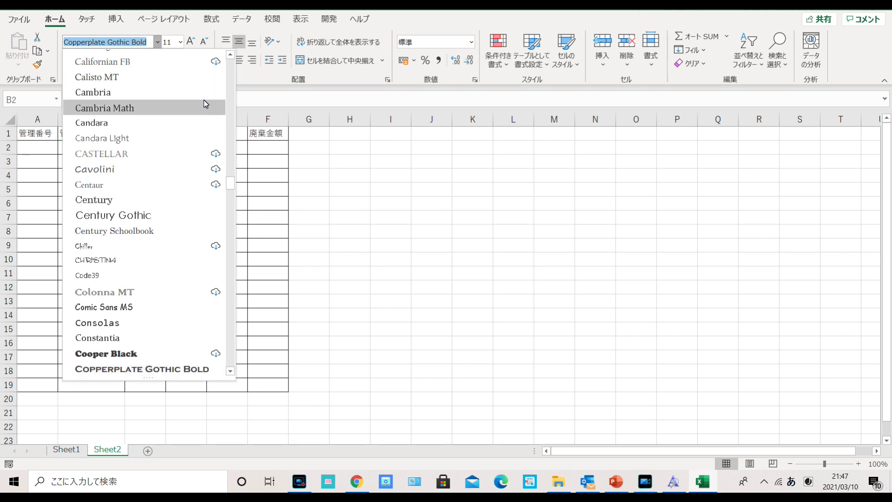
click(102, 278)
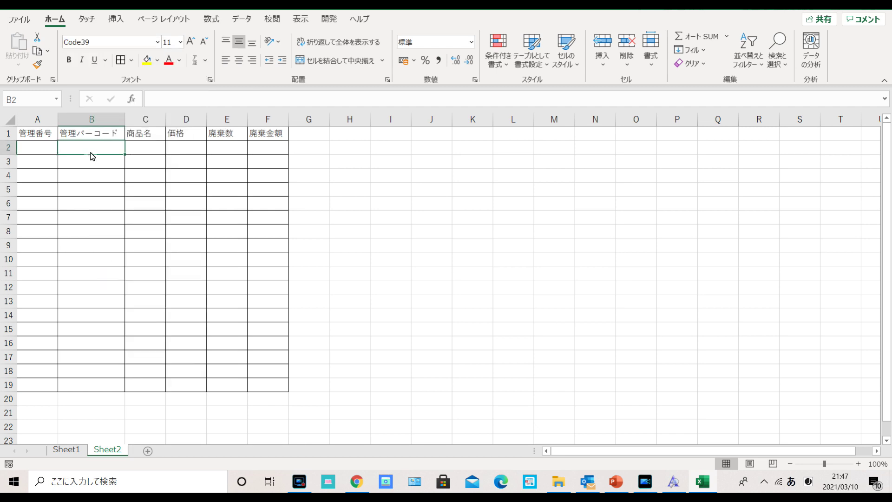
Enter the formula =A2 in cell B2 so the barcode cell references the management number
double_click(92, 154)
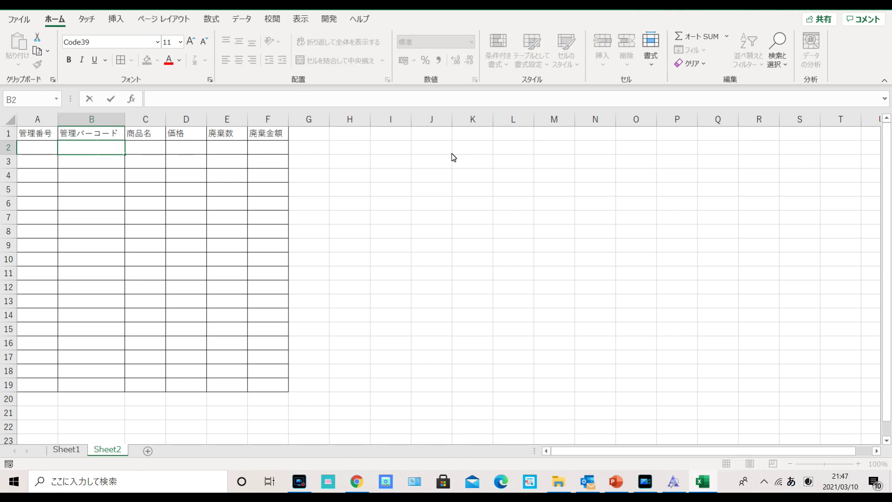
text(=)
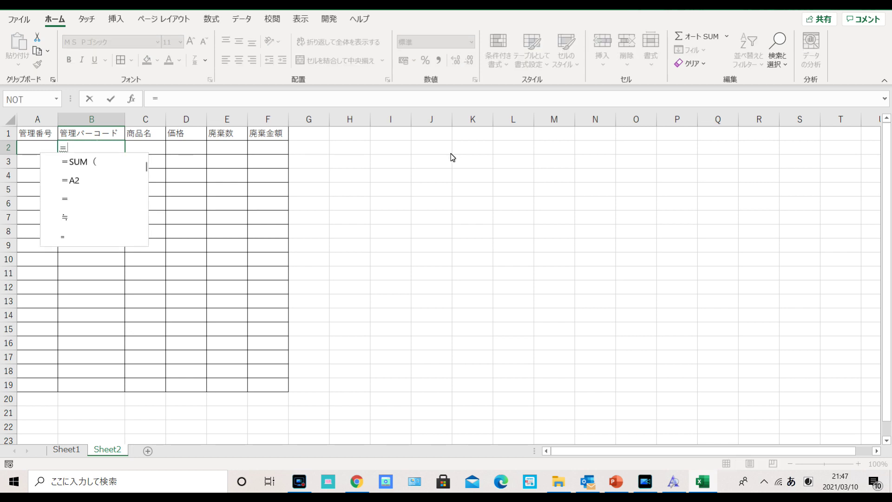
text(A!)
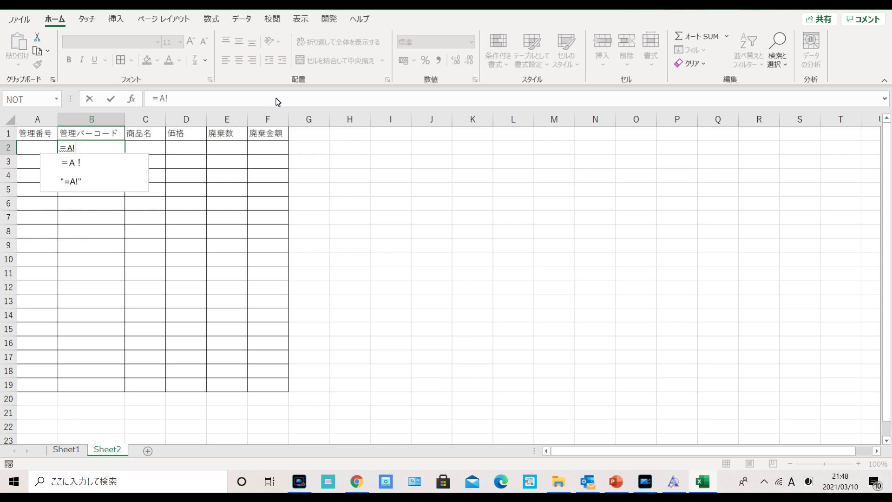
key(BackSpace)
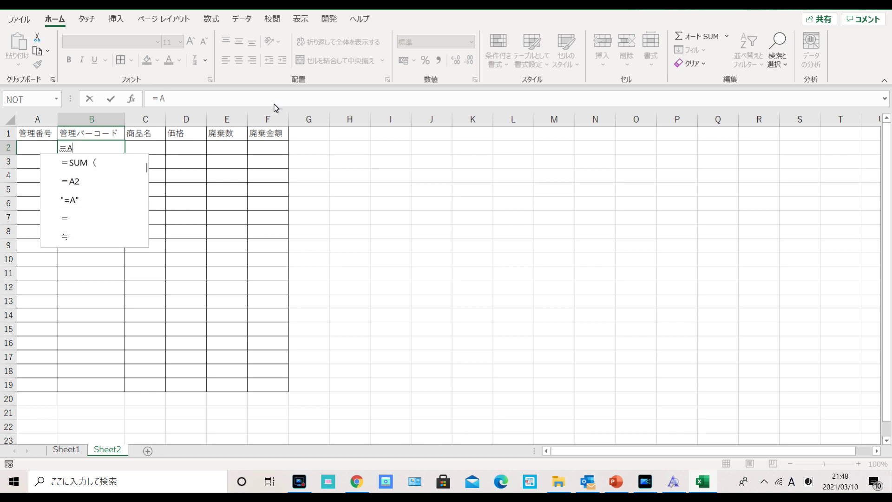
text(1)
key(Return)
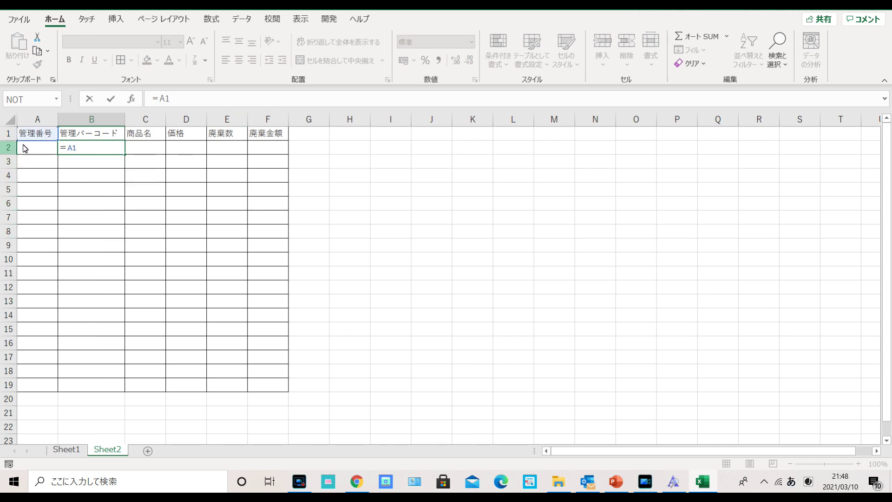
key(BackSpace)
text(2)
key(Return)
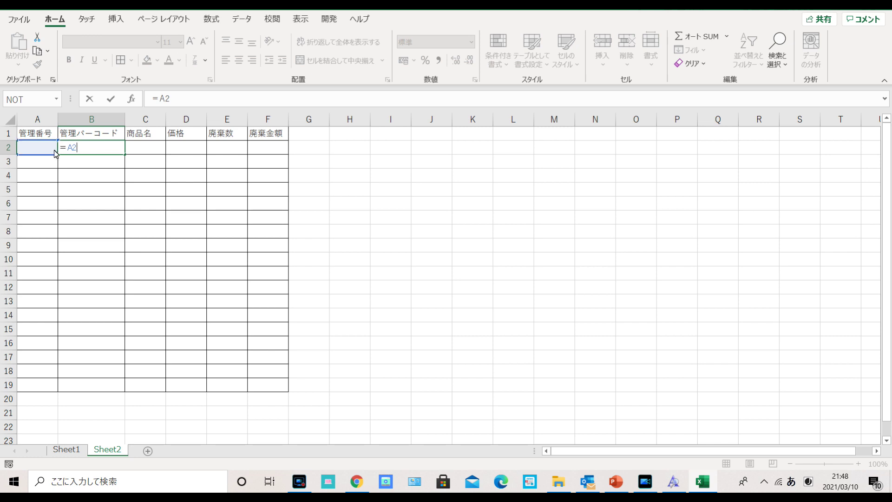
key(Escape)
click(49, 153)
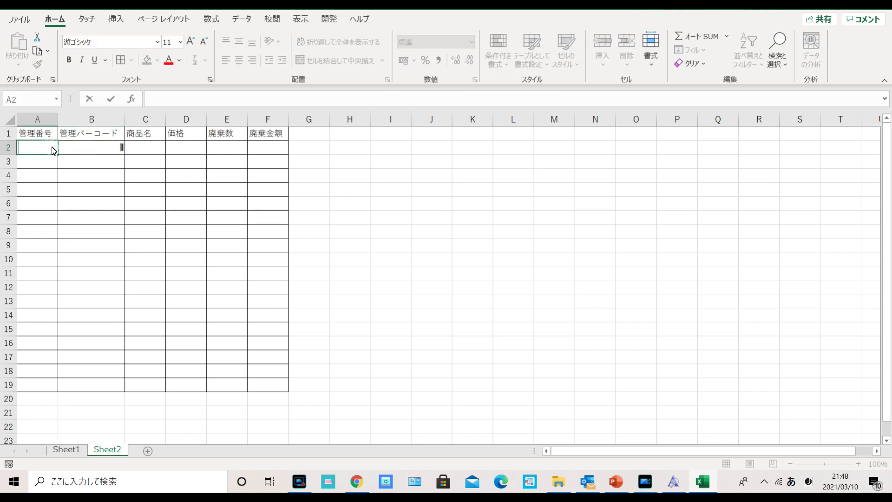
Re-enter the reference to cell A2 in the formula of cell B2 as =A2
click(82, 147)
click(171, 100)
drag(170, 101, 149, 100)
text(=)
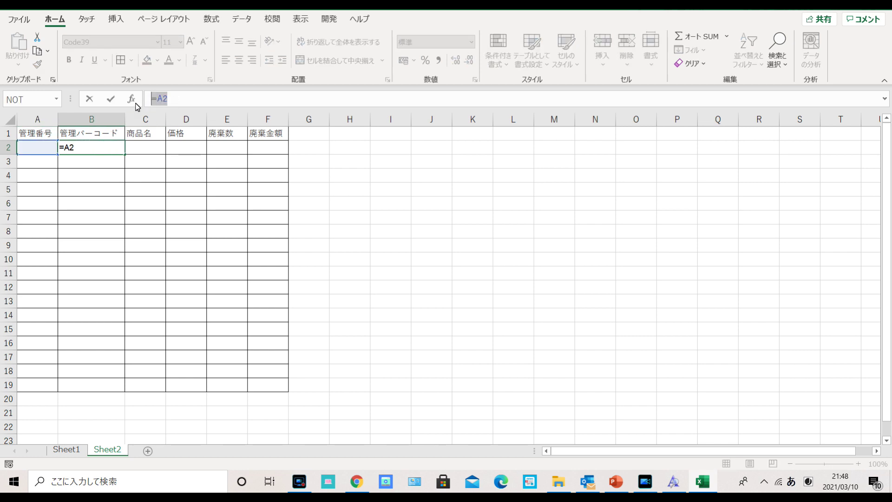
click(49, 177)
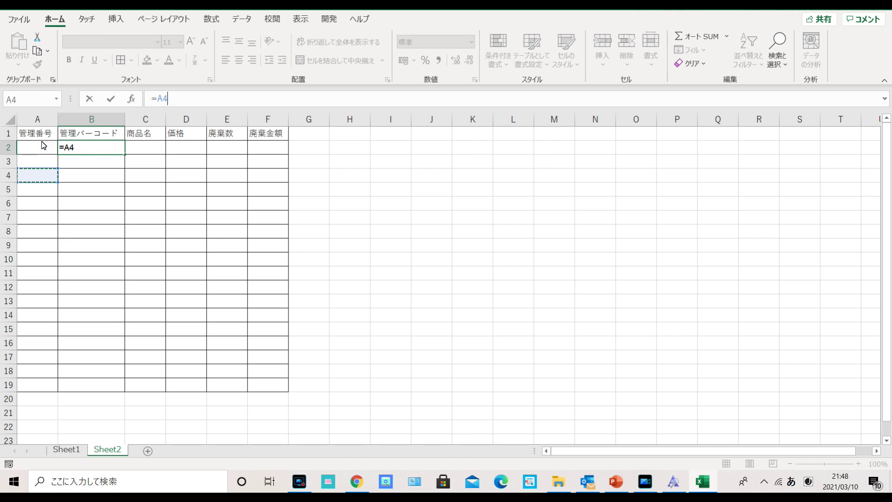
key(BackSpace)
text(2)
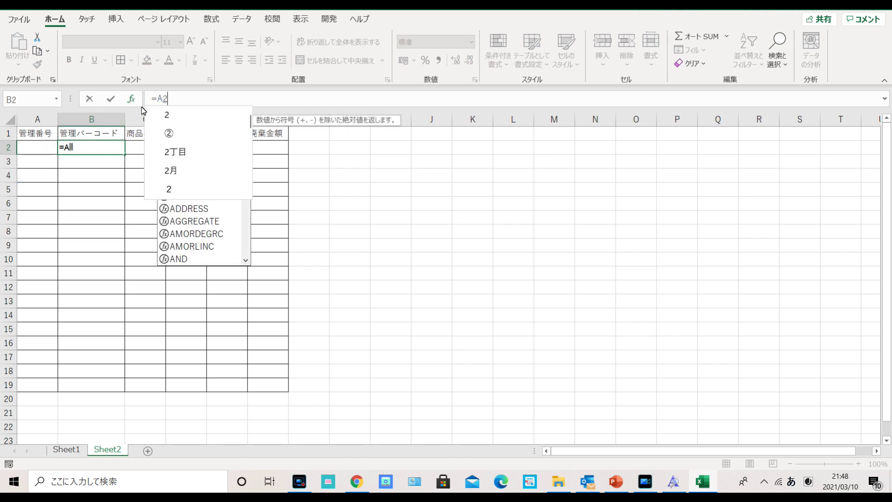
key(Return)
key(Return)
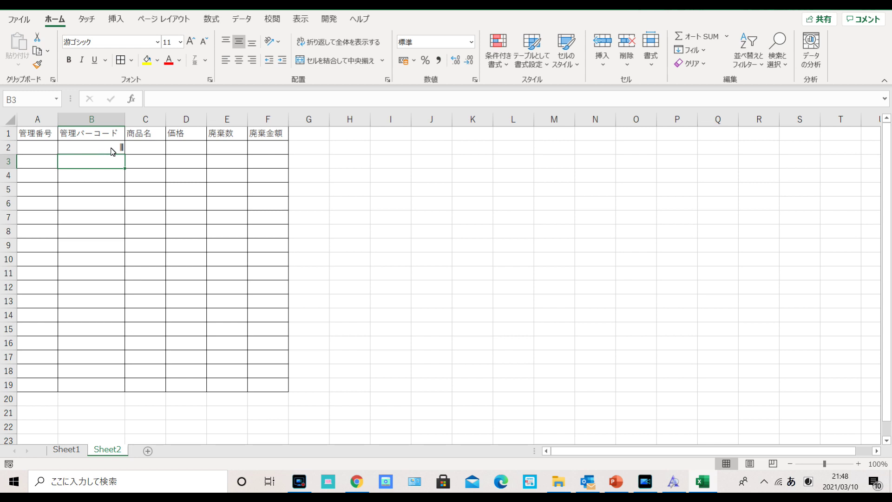
Enter the management number 123456789 in cell A2
click(43, 151)
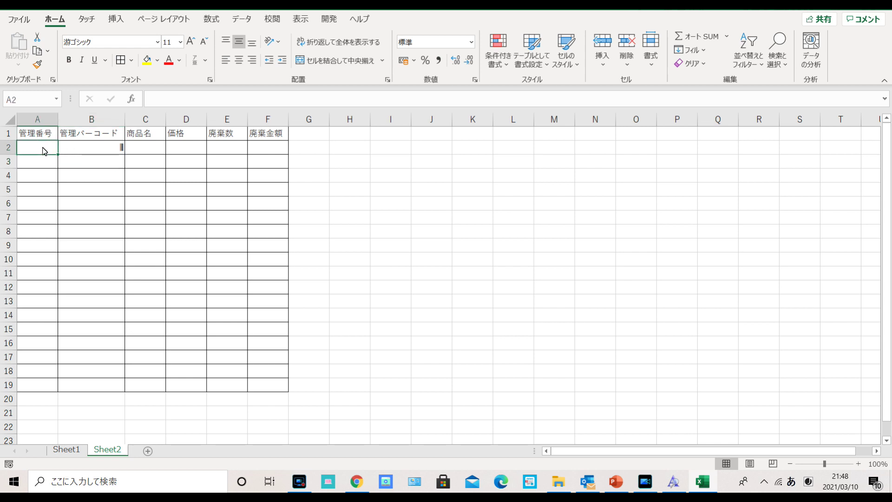
text(1234)
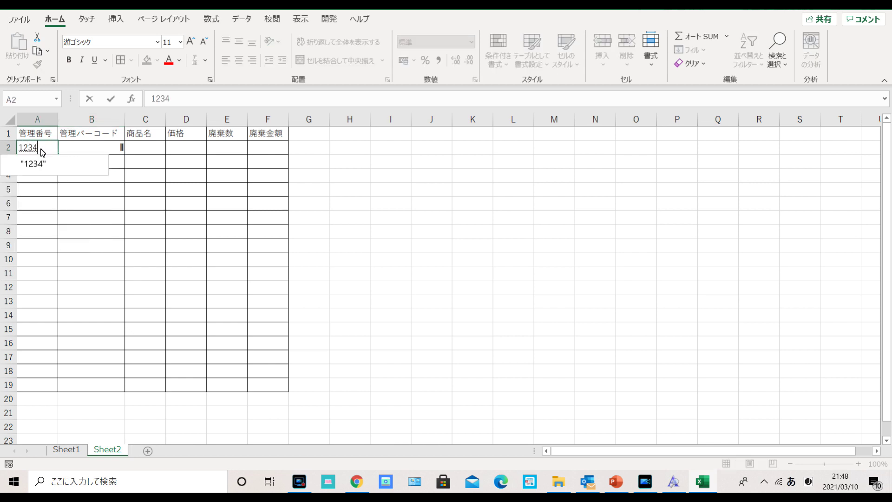
text(56789)
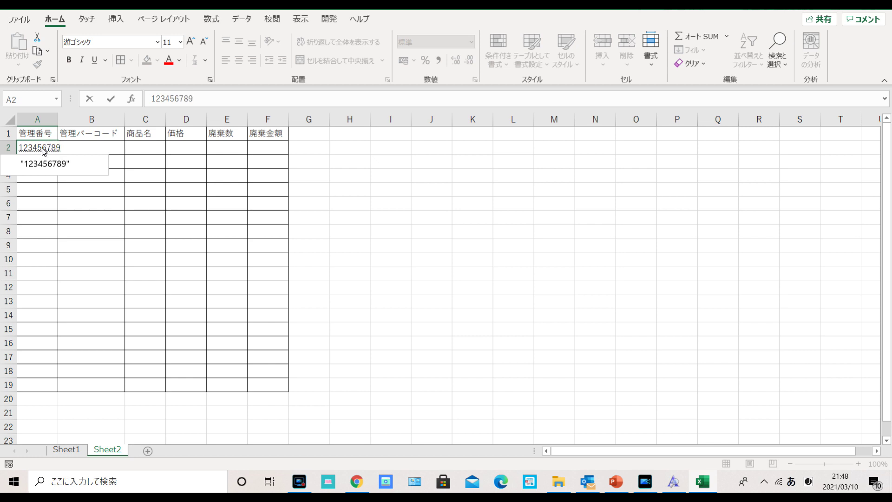
key(Return)
key(Return)
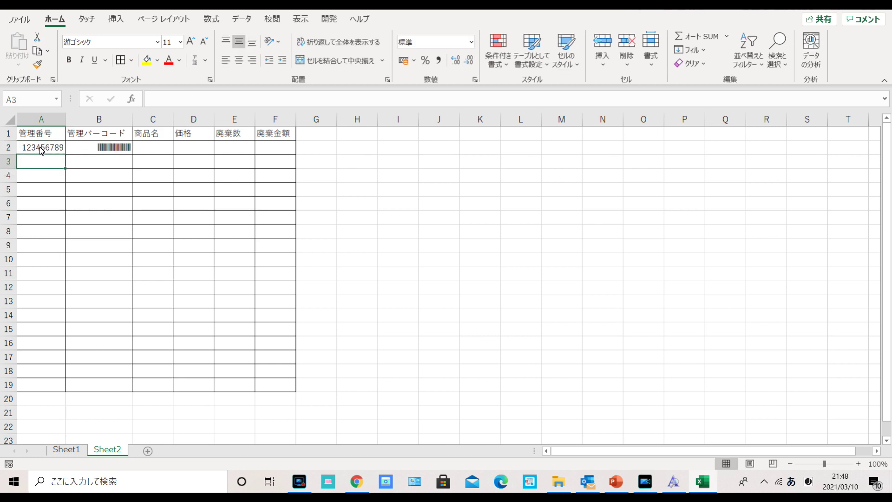
Check which font cell B2 uses for the barcode in the list of available fonts
click(41, 149)
key(Right)
key(Down)
key(Up)
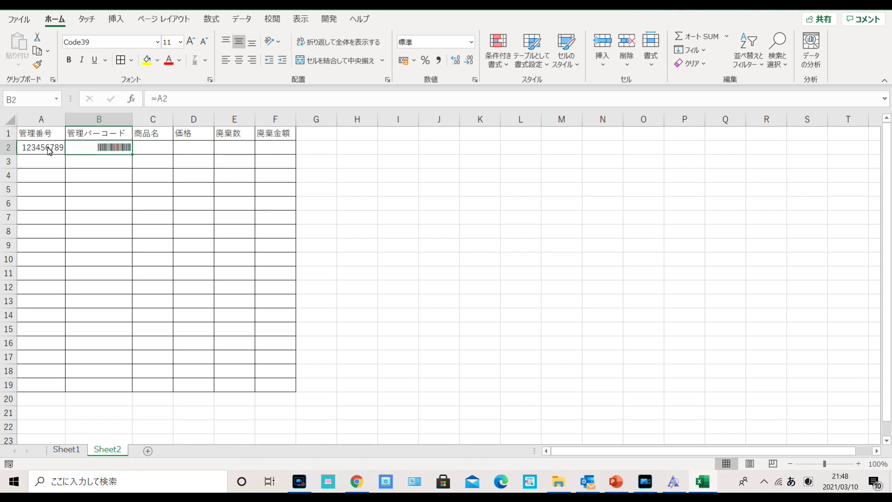
click(158, 42)
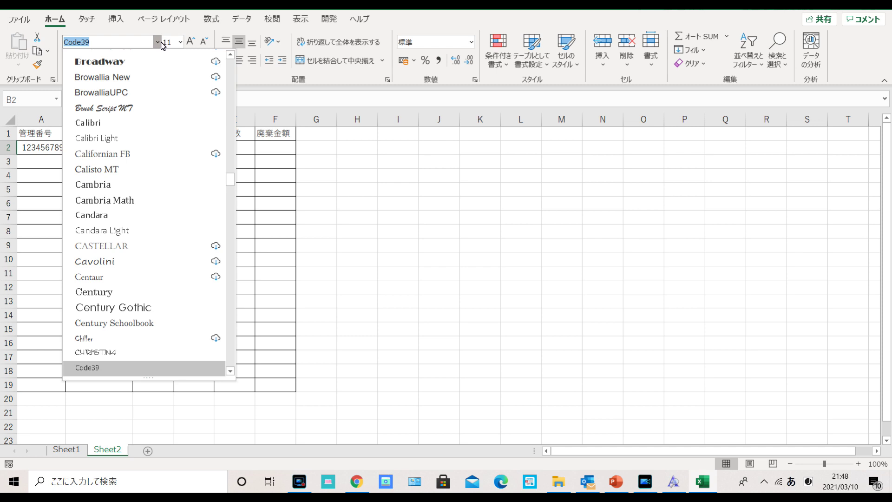
click(158, 42)
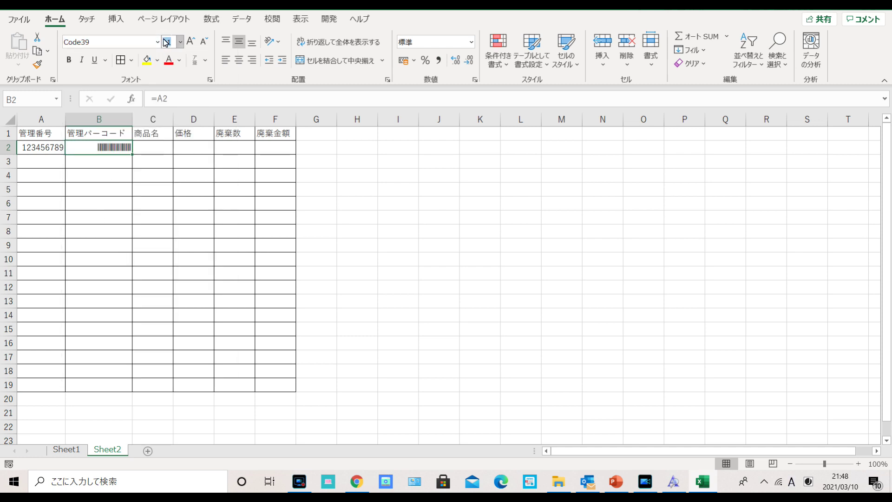
click(158, 42)
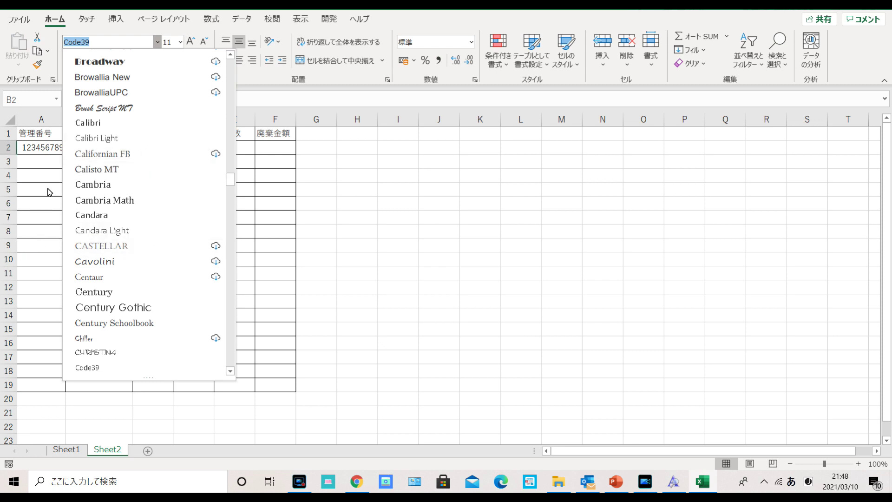
click(45, 167)
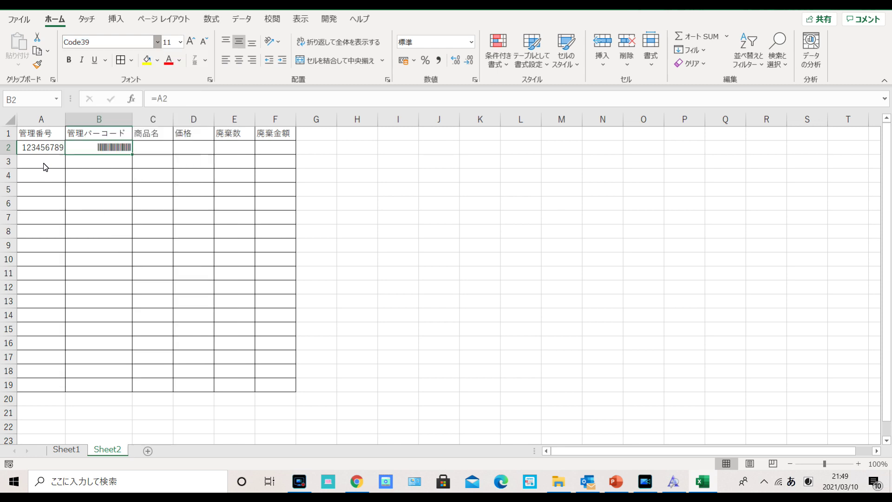
click(134, 174)
click(118, 218)
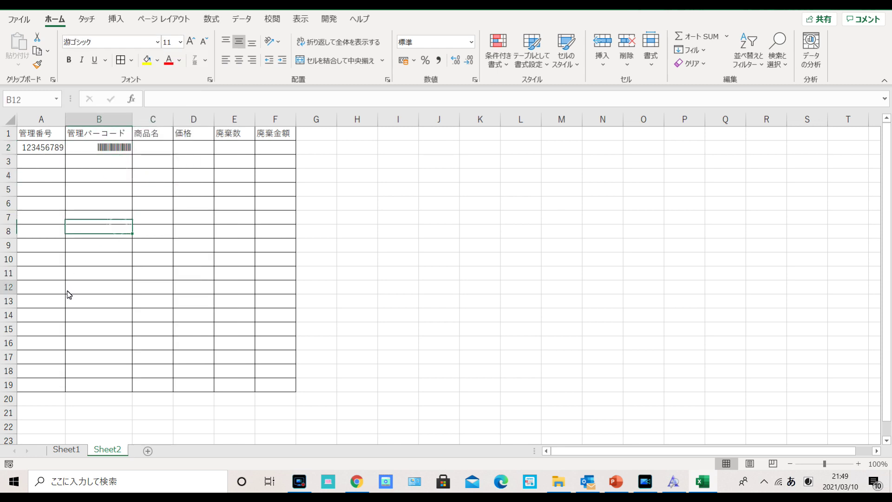
click(46, 169)
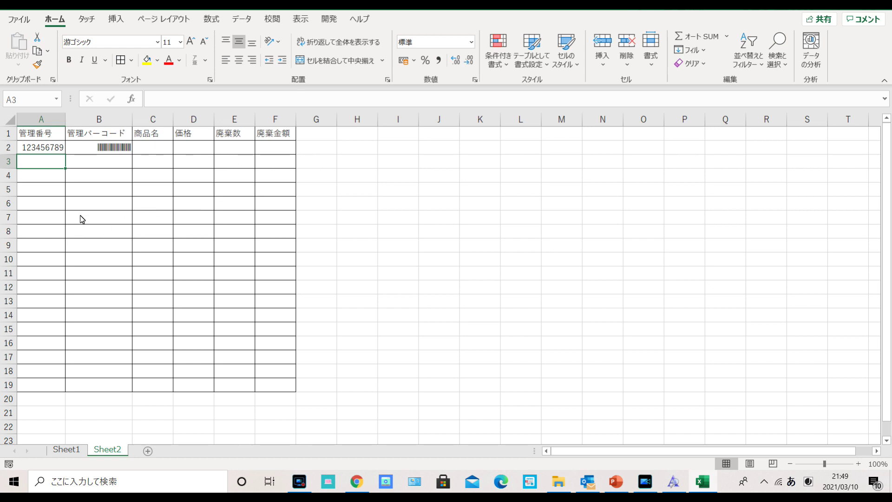
click(165, 148)
click(195, 148)
click(236, 150)
click(269, 146)
click(192, 195)
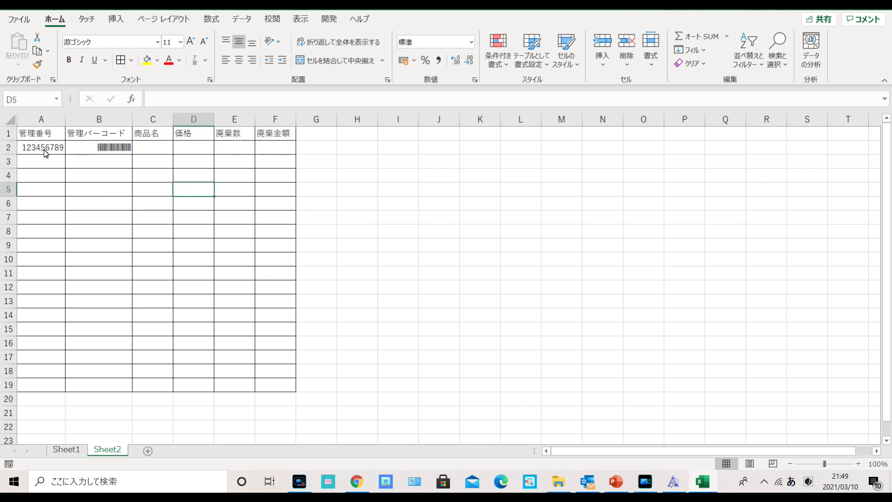
Enter the management number 2502564 in cell A3 and fill the barcode formula from B2 down to B10
click(37, 165)
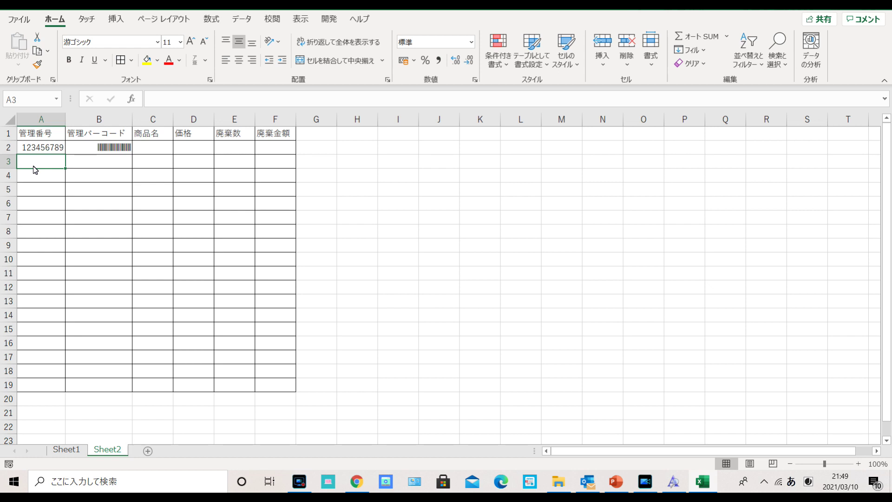
text(2)
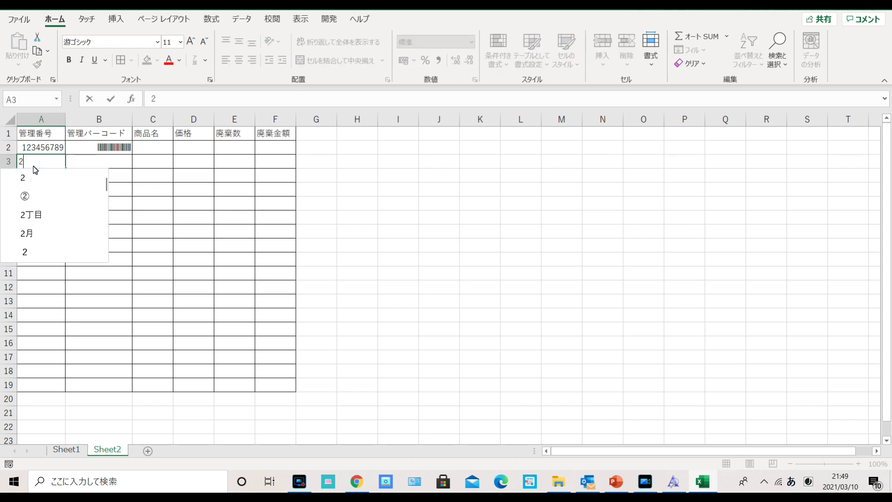
text(502)
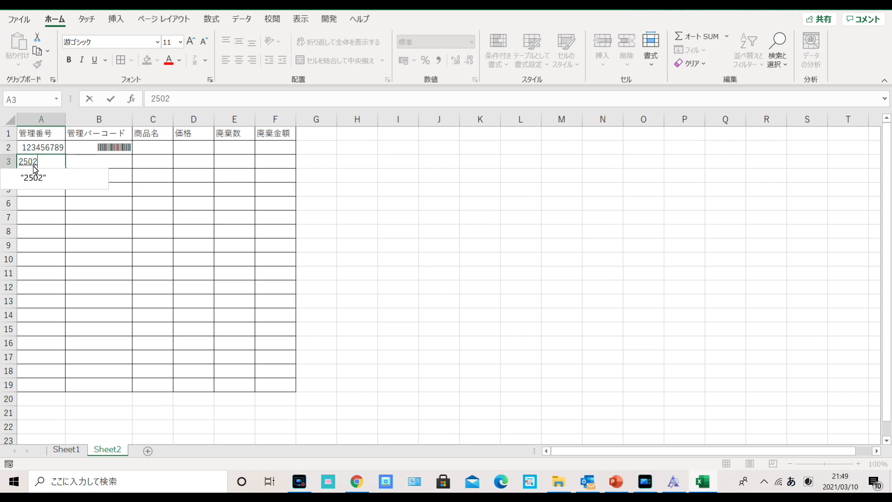
text(564)
key(Return)
key(Return)
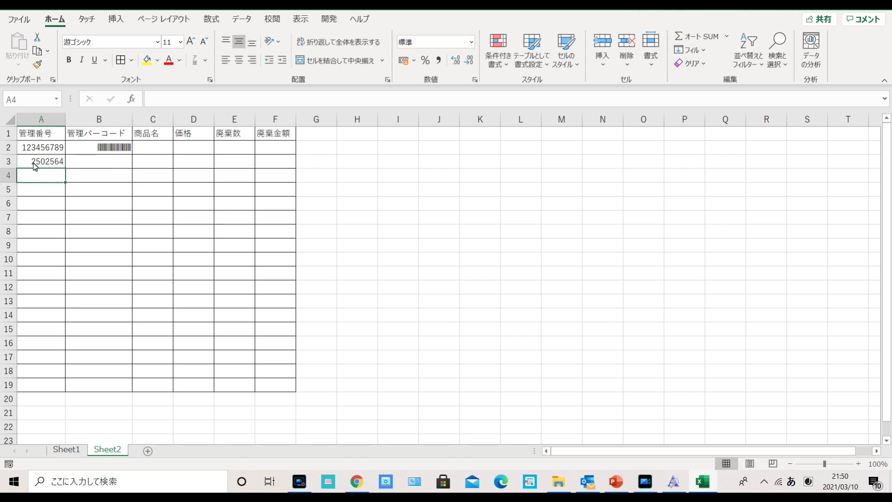
click(106, 148)
drag(132, 154, 119, 264)
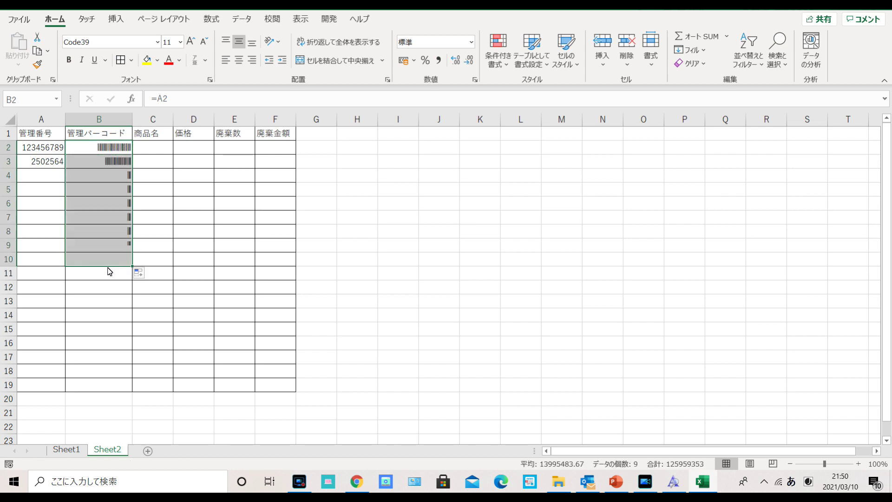
Enter the management numbers 111111 in cell A4 and 255555 in cell A5
click(40, 181)
text(111111)
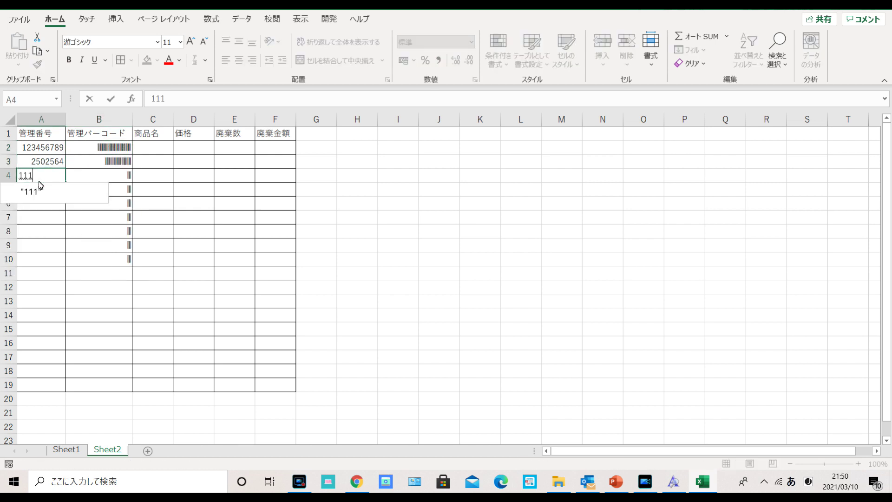
key(Return)
key(Return)
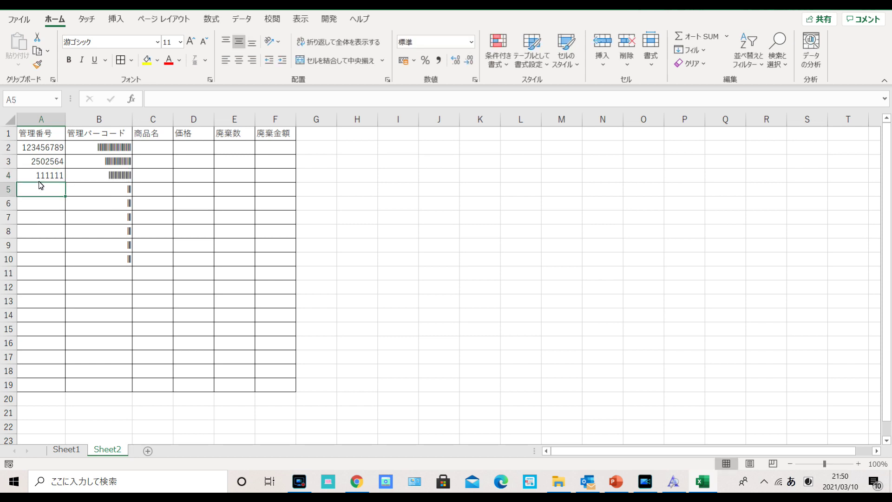
text(255555)
key(Return)
key(Return)
key(Return)
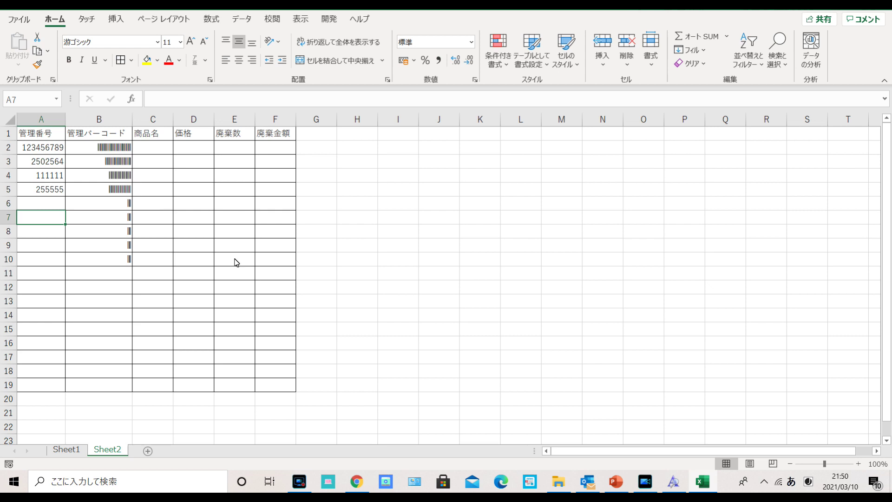
Examine the barcodes and cell references in the 管理バーコード column beside their management numbers
click(858, 464)
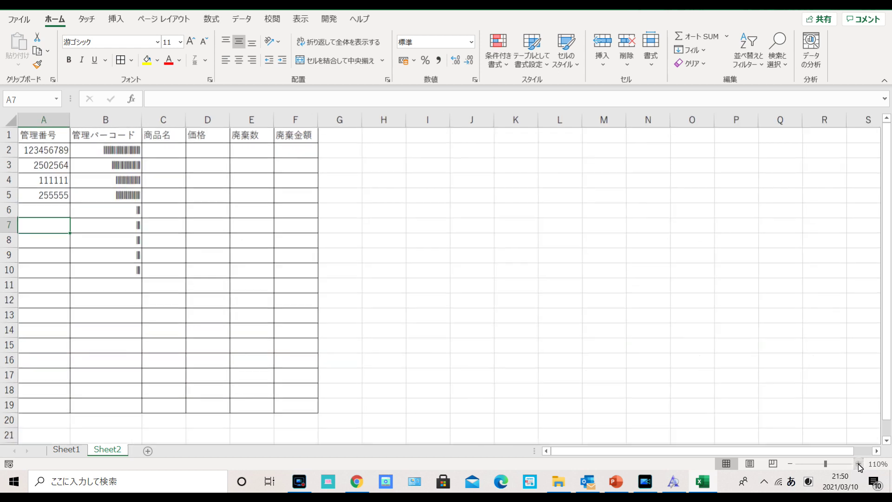
click(859, 464)
click(858, 464)
click(859, 464)
click(859, 463)
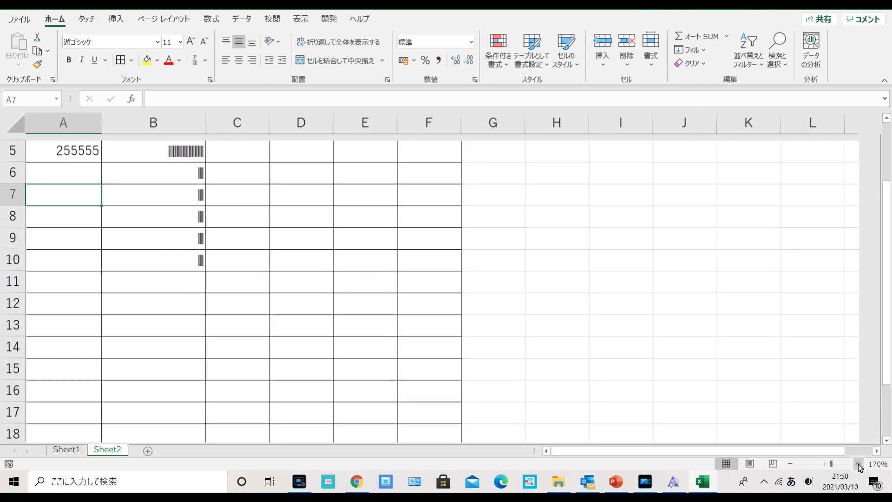
scroll(234, 379, up, 2)
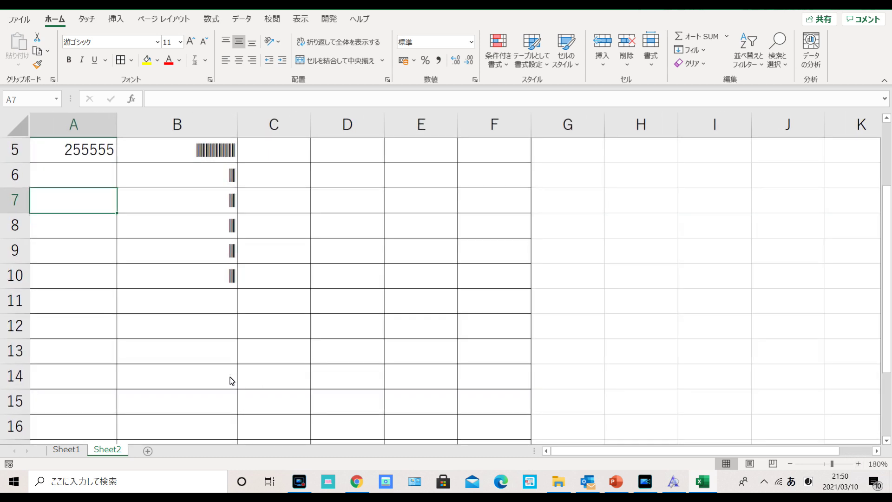
key(Up)
key(Up)
key(Up)
key(Up)
key(Up)
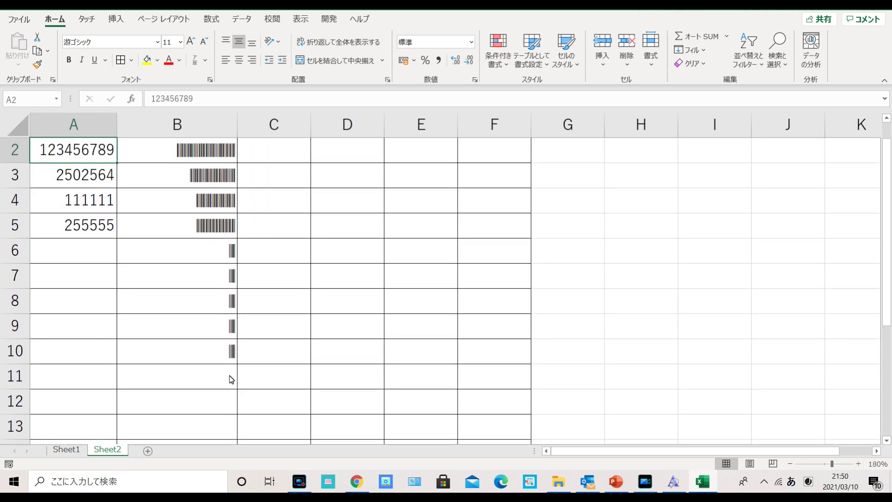
key(Up)
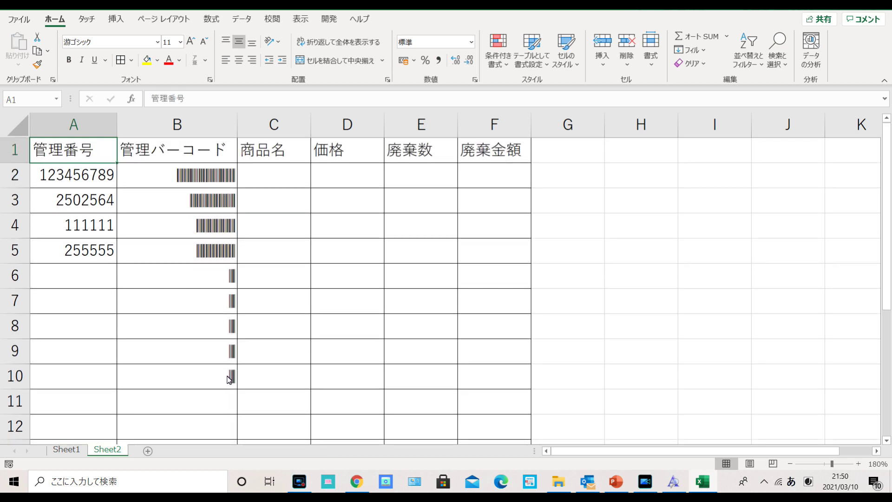
key(Down)
key(Down)
key(Right)
key(Up)
key(Up)
key(Down)
key(Down)
key(Down)
key(Down)
key(Down)
key(Up)
key(Up)
key(Up)
key(Up)
key(Down)
key(Down)
key(Down)
key(Down)
key(Down)
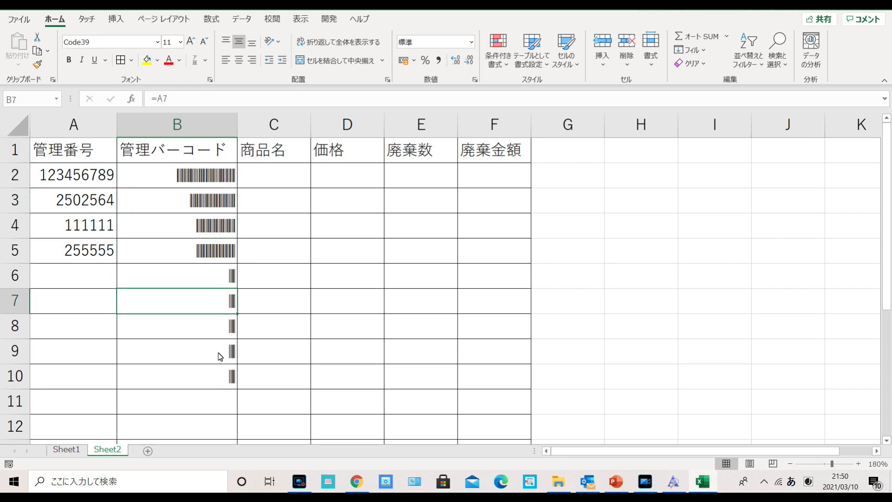
Add 11 in front of the management number in cell A3, making it 112502564
click(56, 204)
double_click(57, 204)
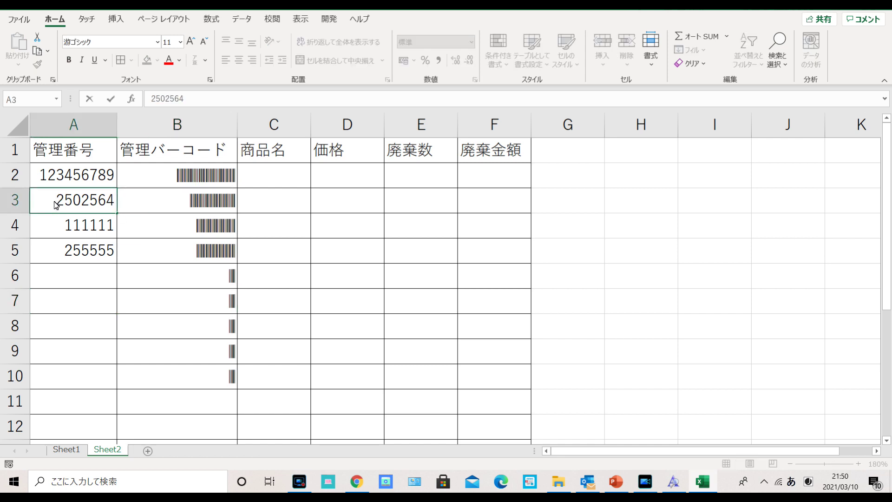
text(11)
key(Return)
key(Return)
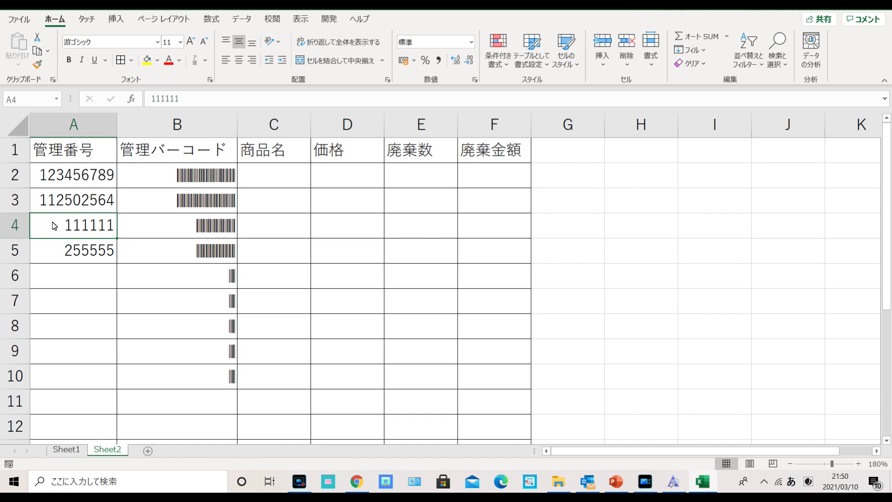
Extend the management number in cell A4 with three more ones, making it 111111111
double_click(68, 230)
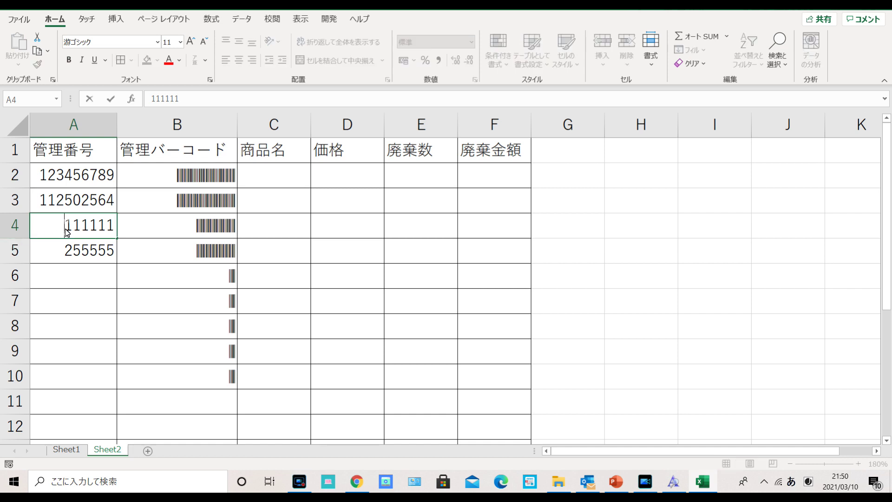
text(111)
key(Return)
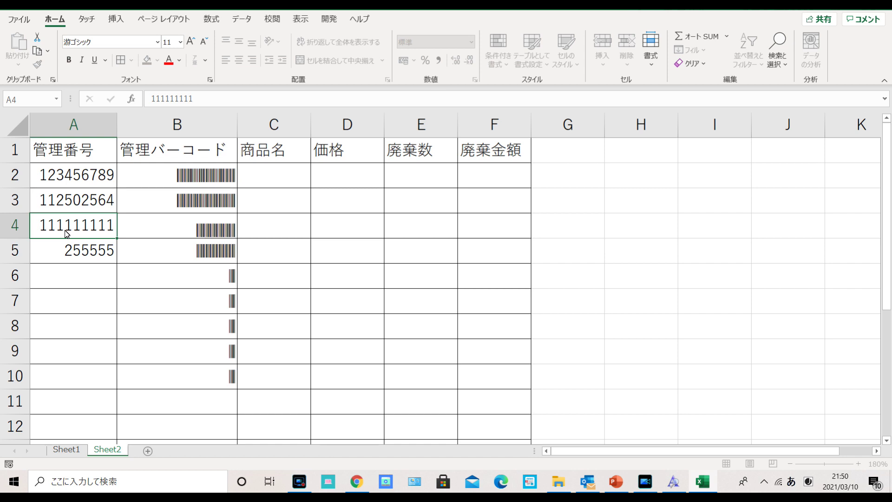
key(Return)
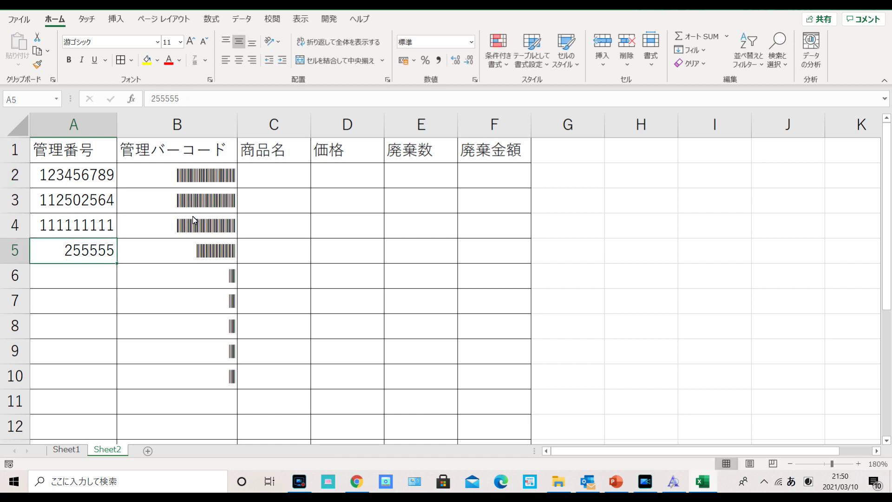
Add 250 in front of the management number in cell A5, making it 250255555
double_click(66, 251)
text(250)
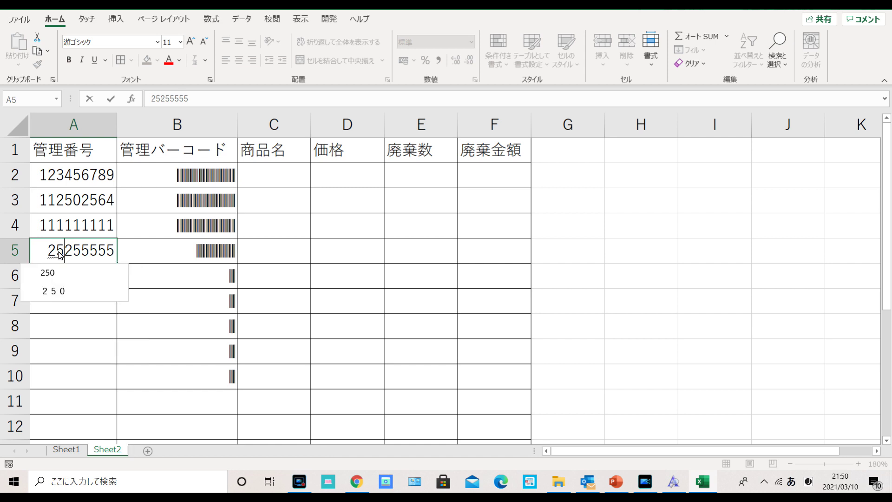
key(Return)
key(Return)
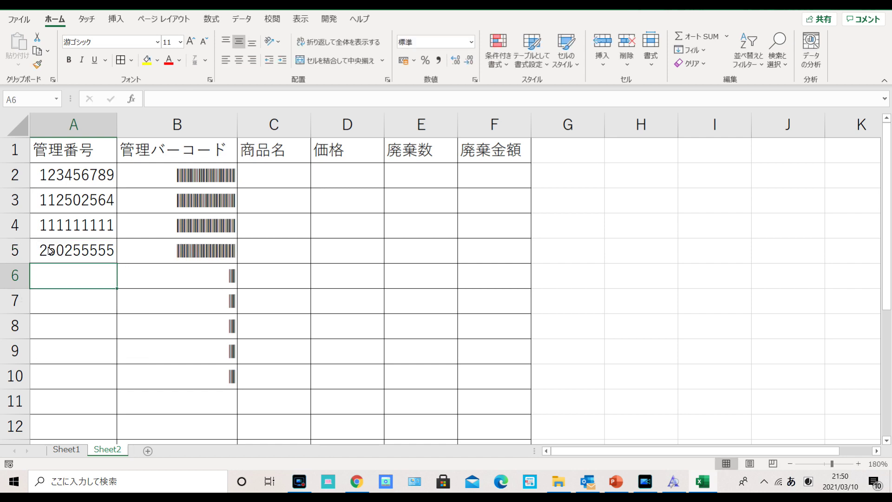
Compare the barcode cells with the management number cells they reference, especially A2 and B2, and review the range B2:B11
click(229, 226)
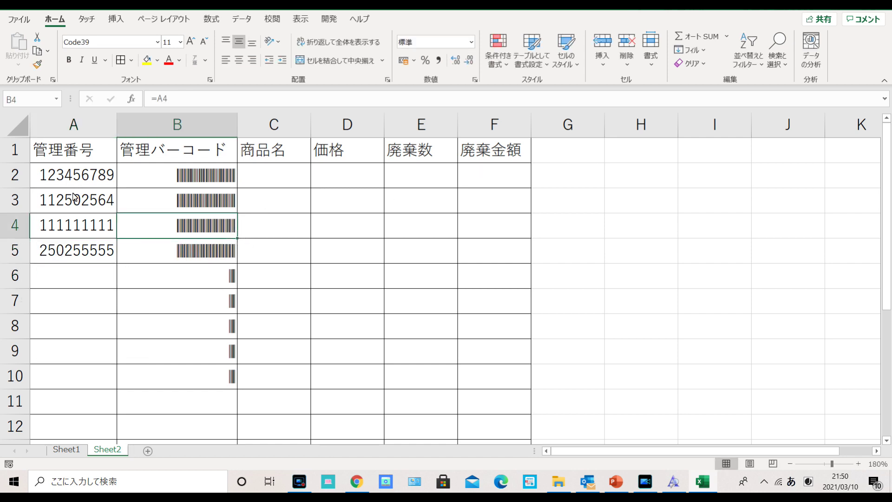
click(254, 179)
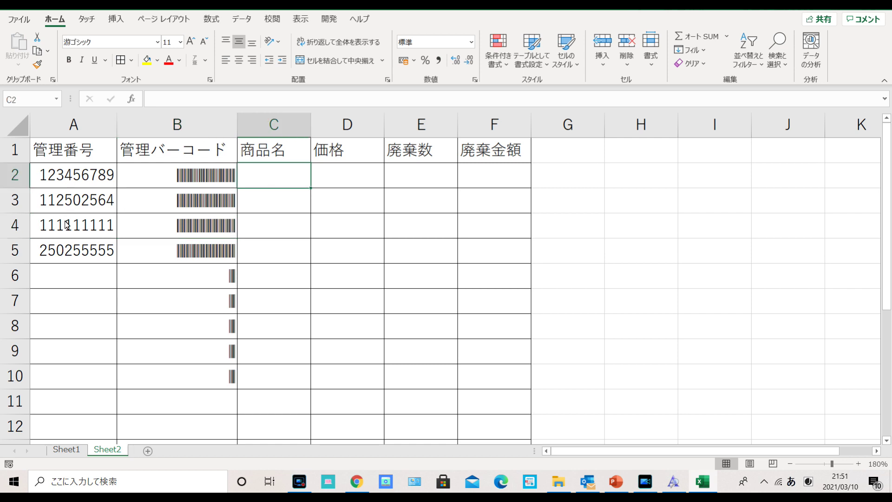
click(166, 184)
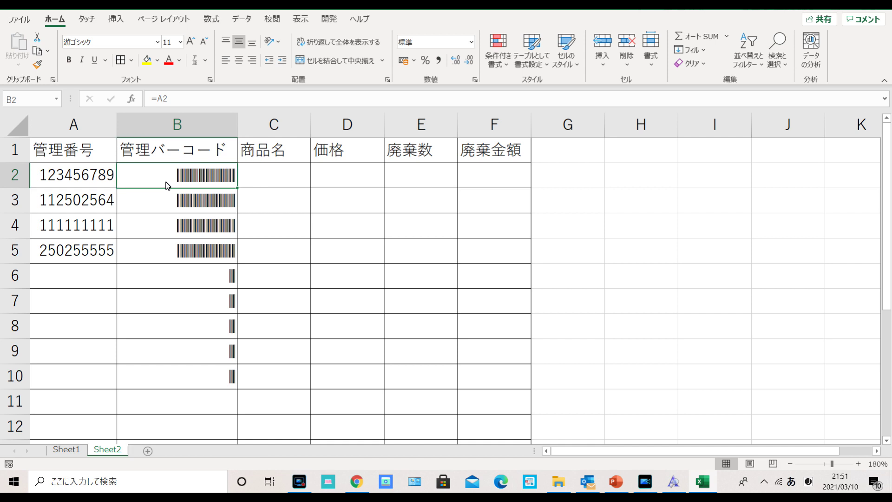
click(68, 176)
click(161, 184)
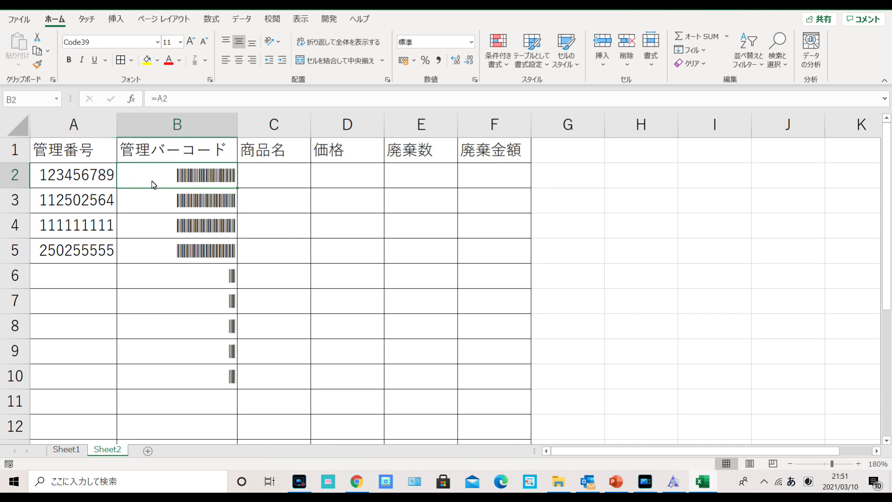
click(83, 183)
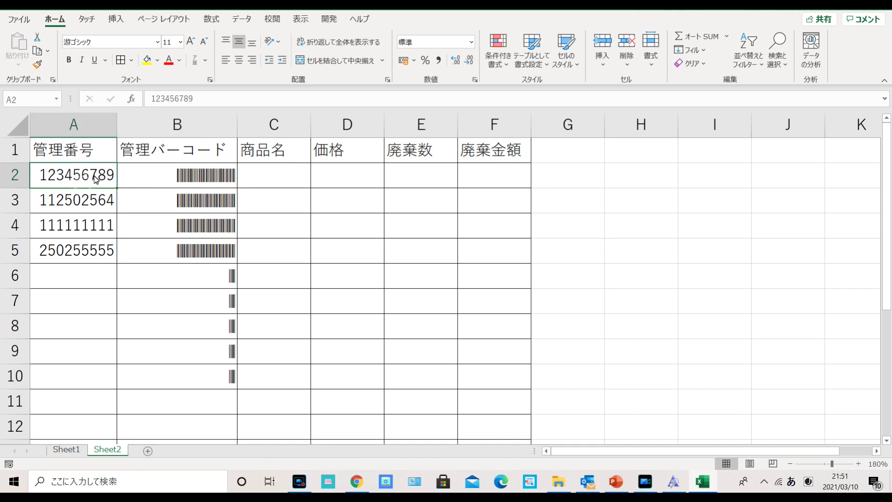
click(155, 173)
click(289, 174)
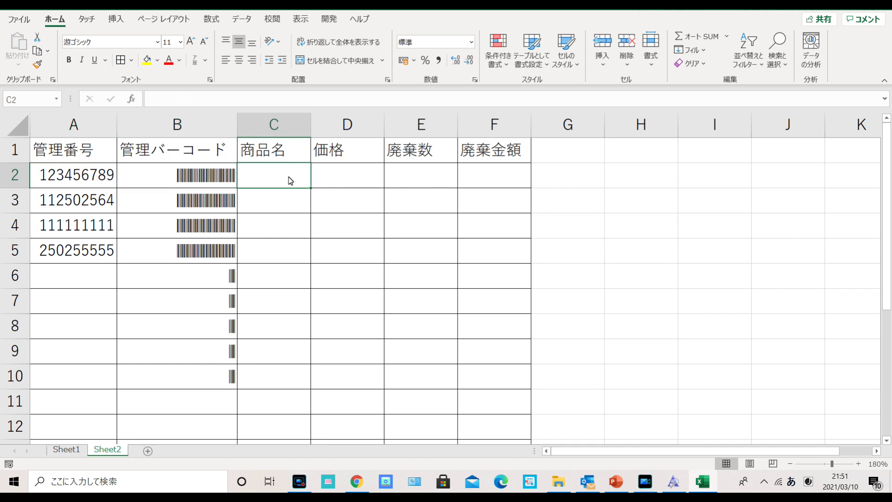
click(305, 245)
drag(220, 174, 201, 403)
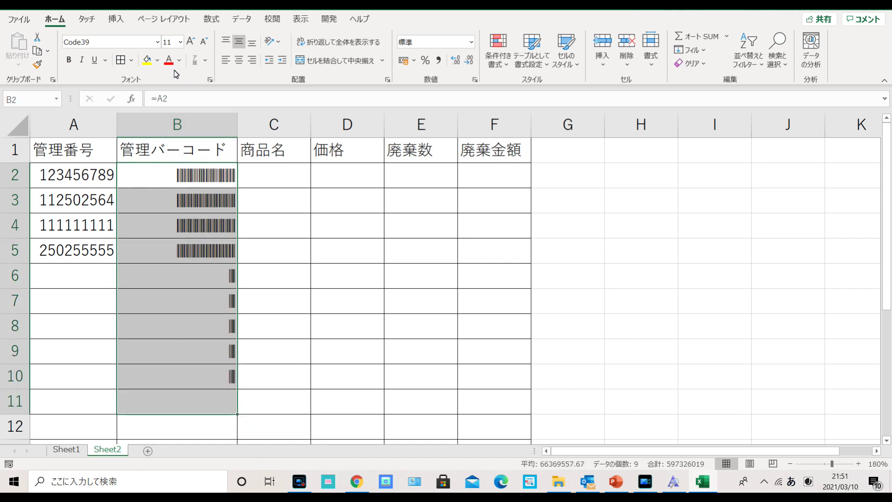
Enter the product name りんご in cell C2 and the price 200 in cell D2
click(265, 181)
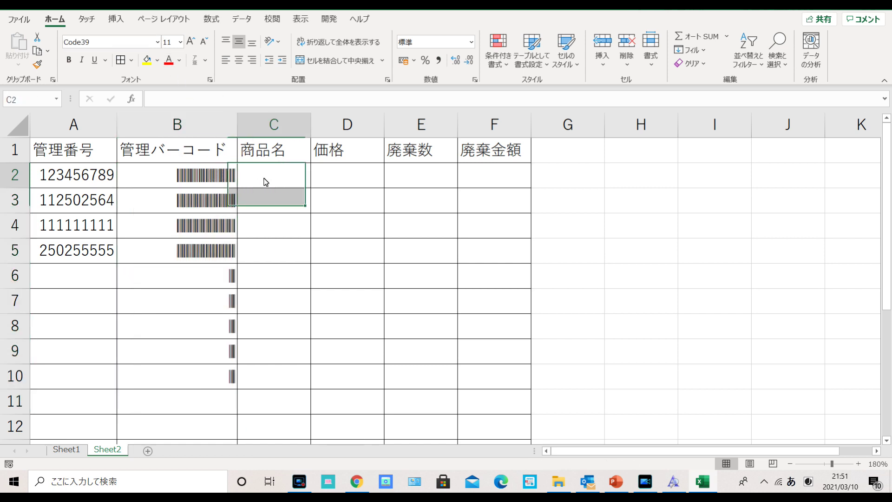
text(ringo)
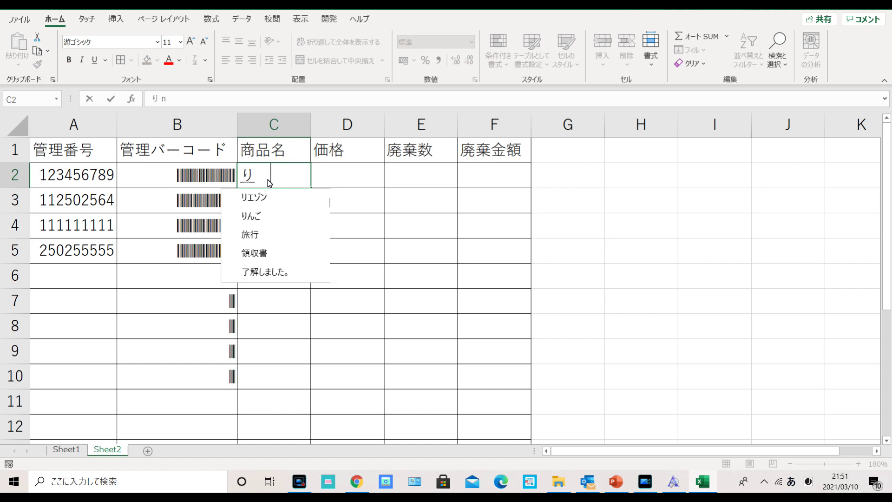
key(Return)
key(Right)
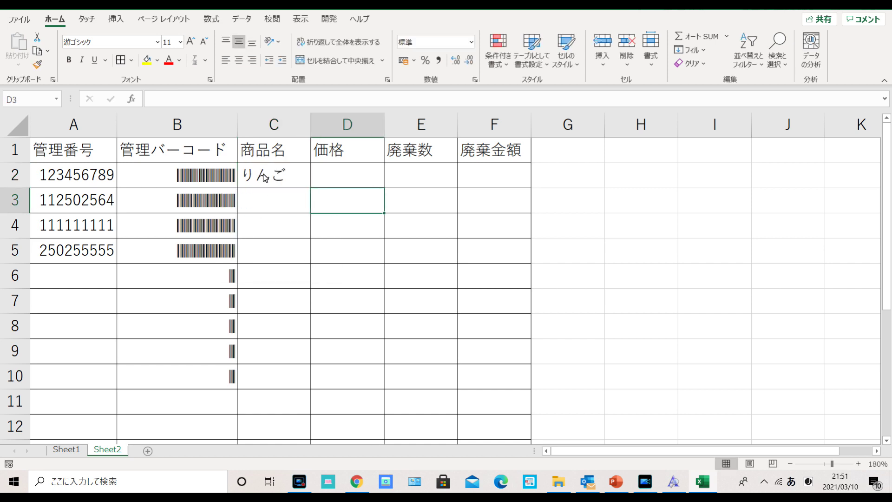
key(Up)
text(200)
key(Return)
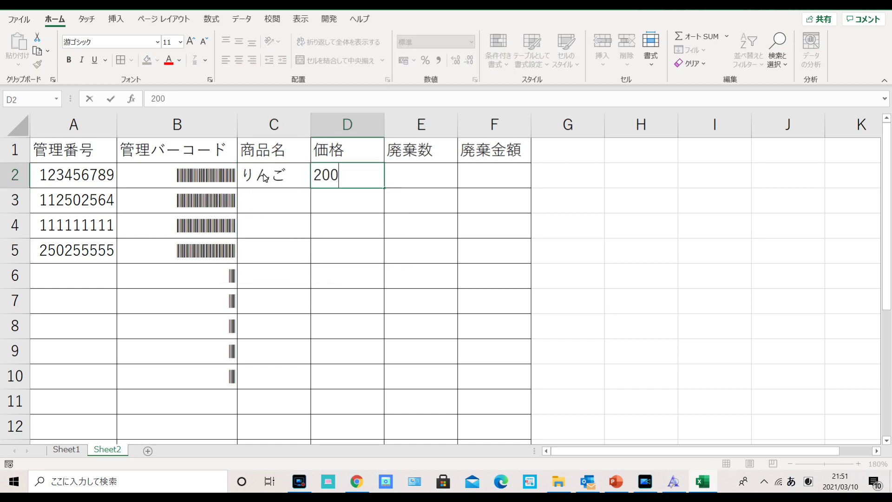
key(Return)
Enter 2 as the 廃棄数 for りんご in cell E2
key(Right)
key(Up)
key(Right)
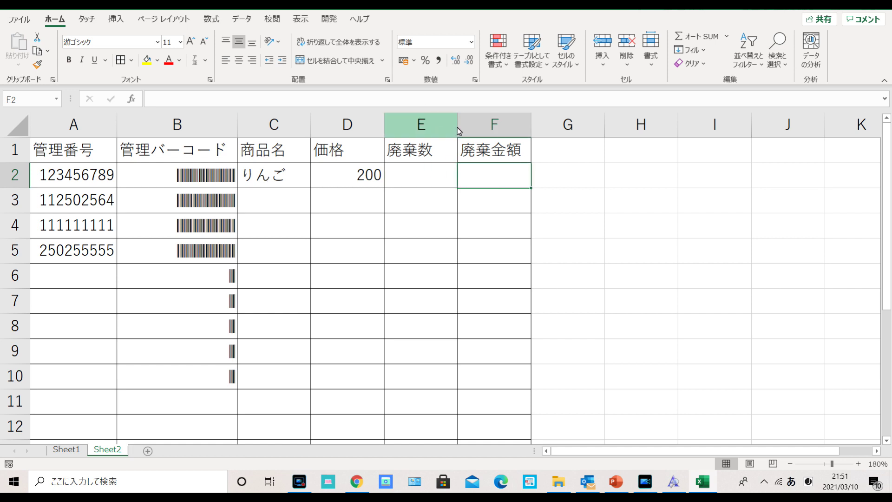
click(430, 186)
text(2)
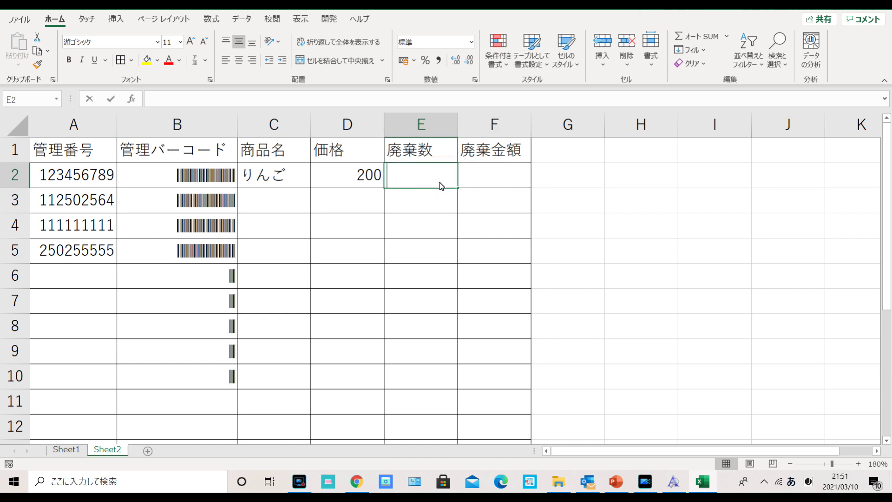
key(Return)
key(Return)
Enter the formula =PRODUCT(D2:E2) in cell F2 to calculate the 廃棄金額 for りんご
double_click(483, 184)
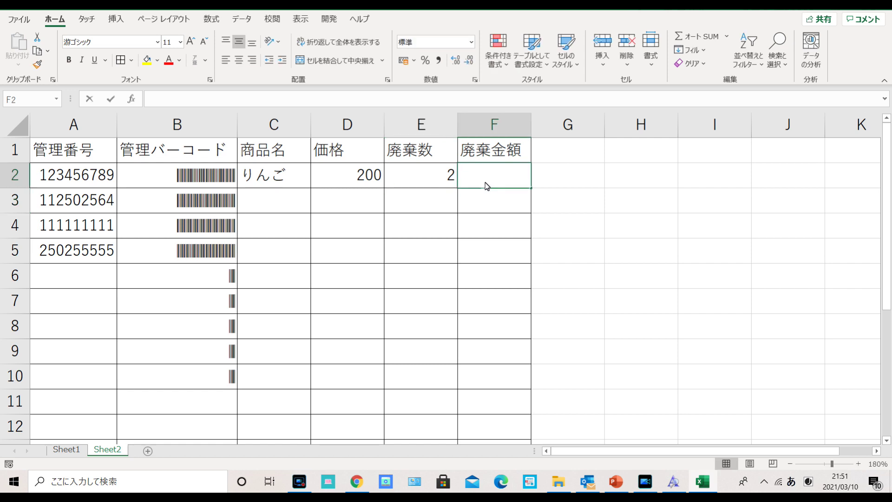
key(Zenkaku_Hankaku)
text(=)
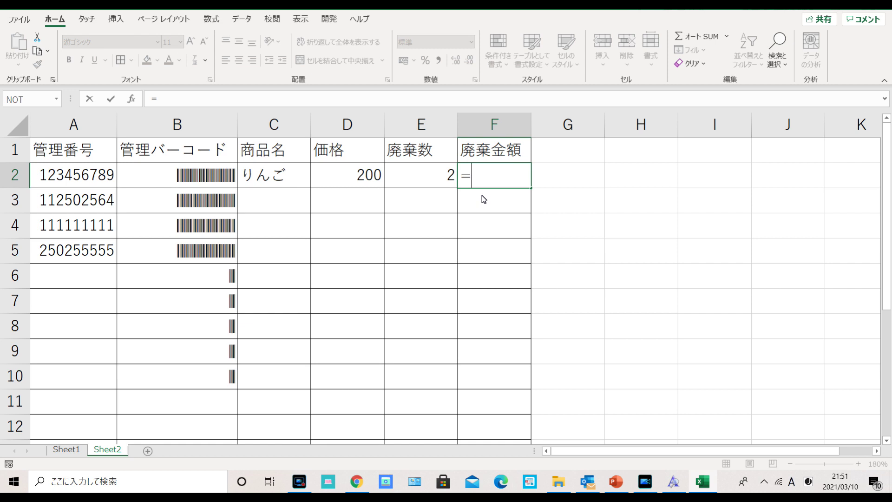
text(pr)
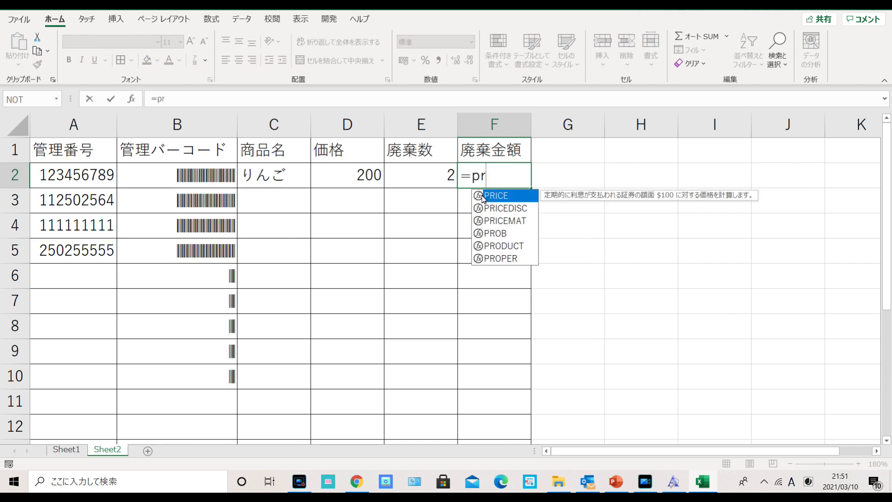
text(oduc)
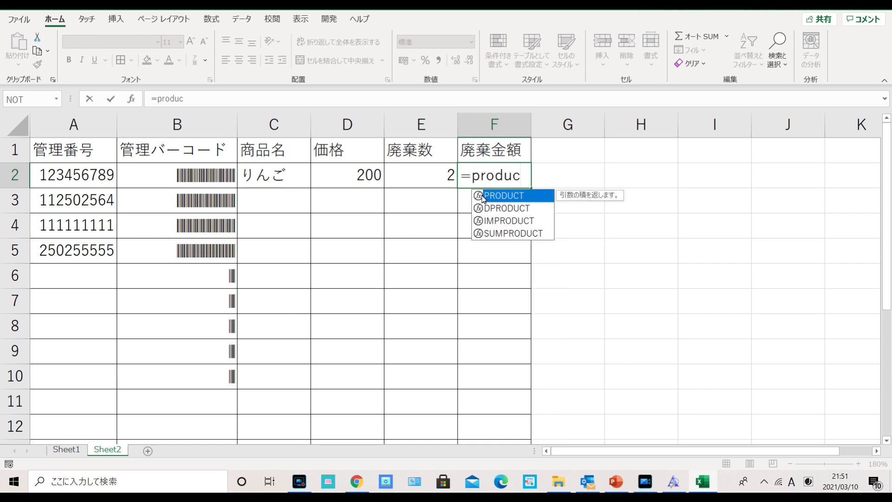
text(t()
drag(374, 185, 423, 186)
key(Return)
key(Return)
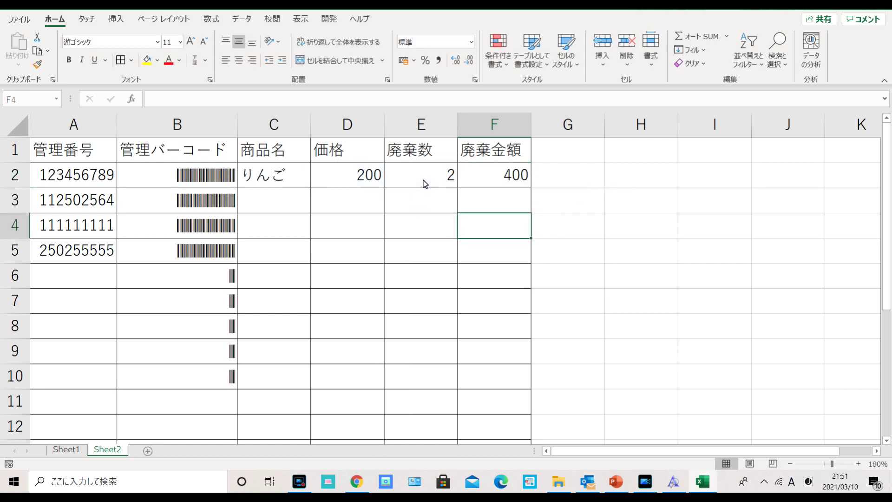
Fill the PRODUCT formula from cell F2 down through F13
click(494, 184)
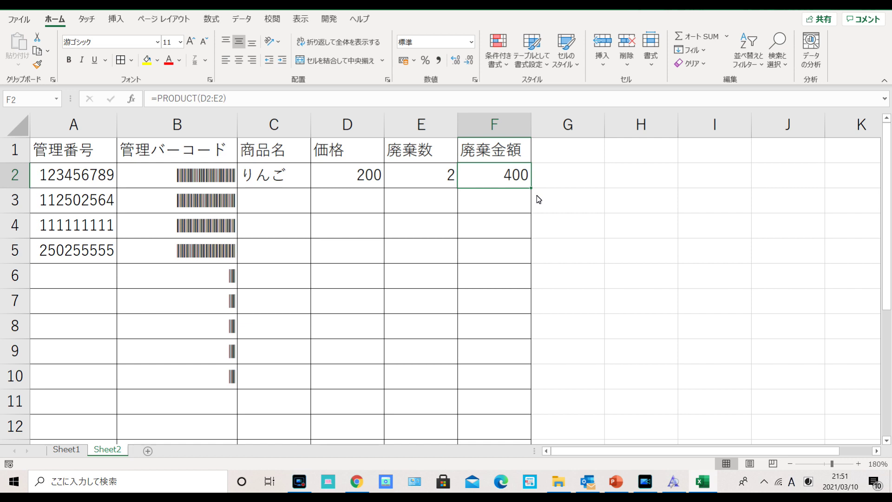
drag(534, 191, 517, 385)
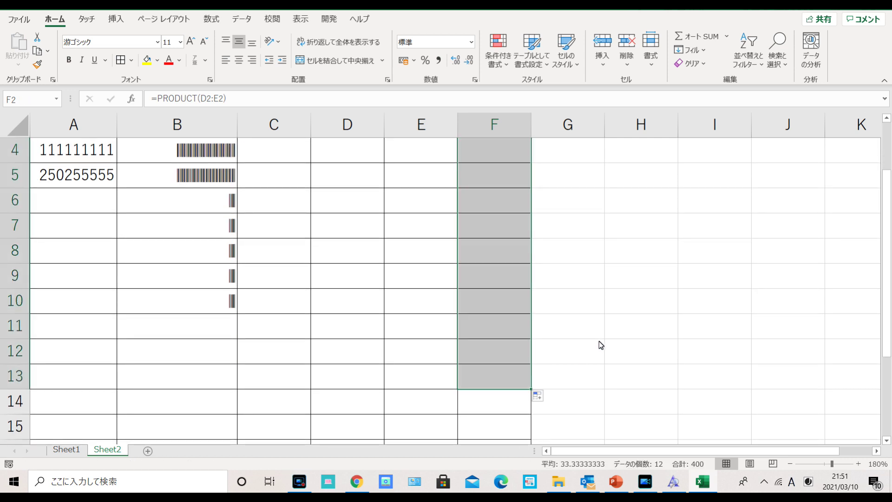
click(567, 350)
Enter the label 合計 in cell D14
click(462, 411)
double_click(410, 406)
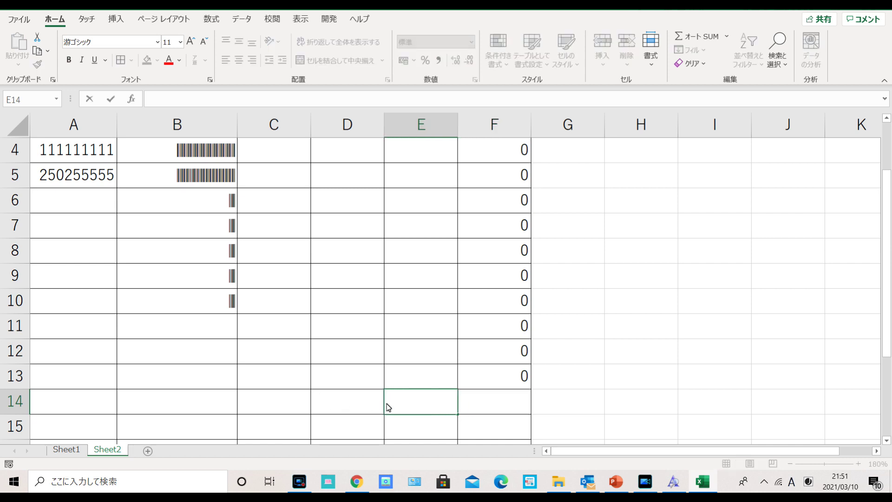
click(349, 404)
double_click(330, 395)
text(goukei)
key(BackSpace)
key(Escape)
key(Zenkaku_Hankaku)
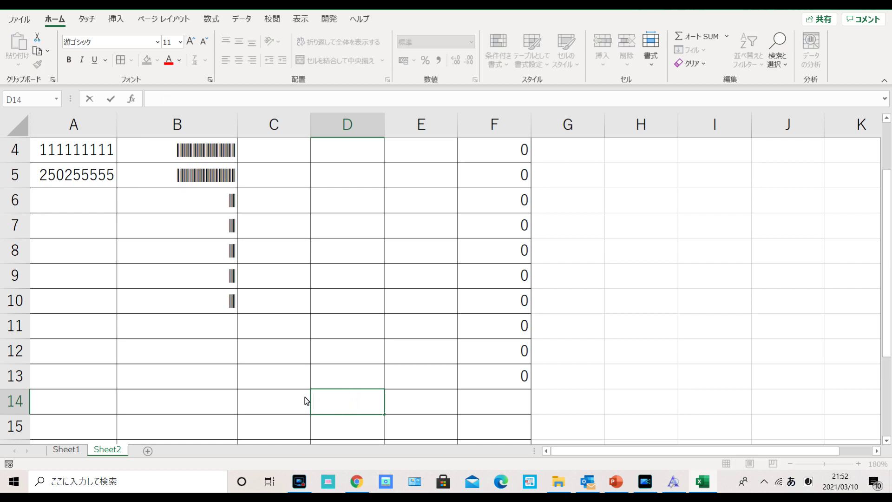
text(goukei)
key(space)
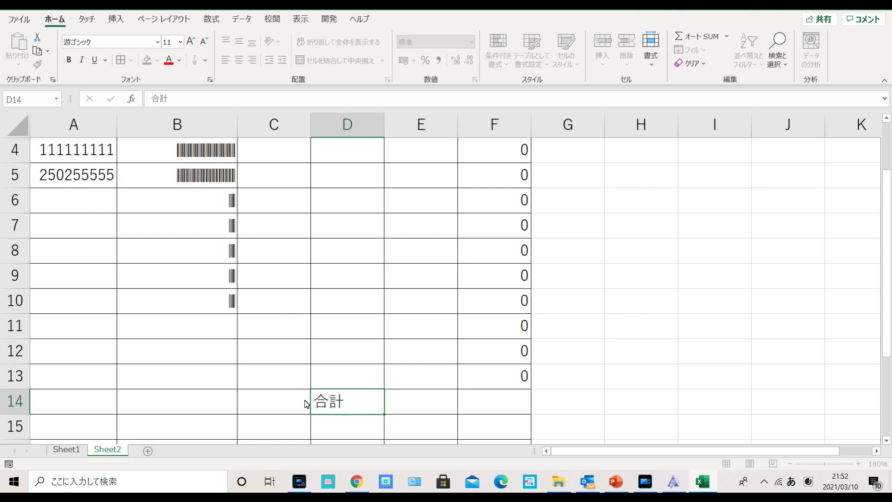
key(Return)
Enter the formula =SUM(E2:E13) in cell E14 to total the 廃棄数 column
key(Right)
key(Up)
key(Right)
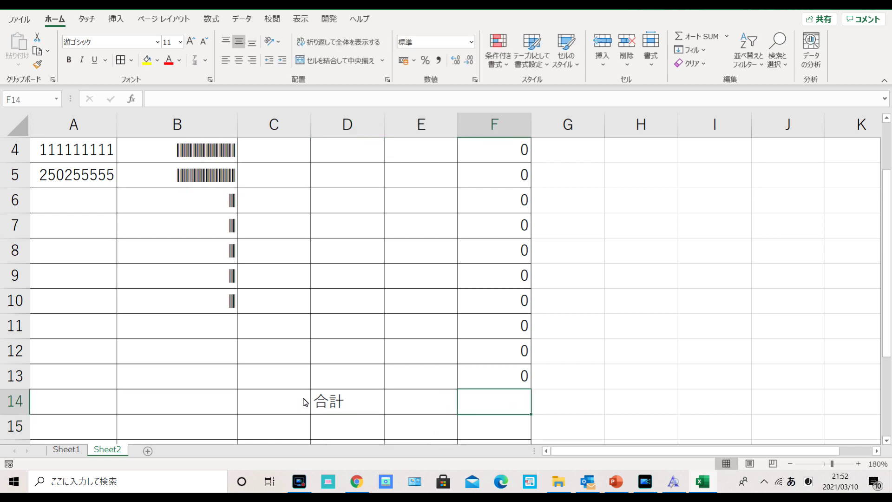
double_click(420, 410)
text(=)
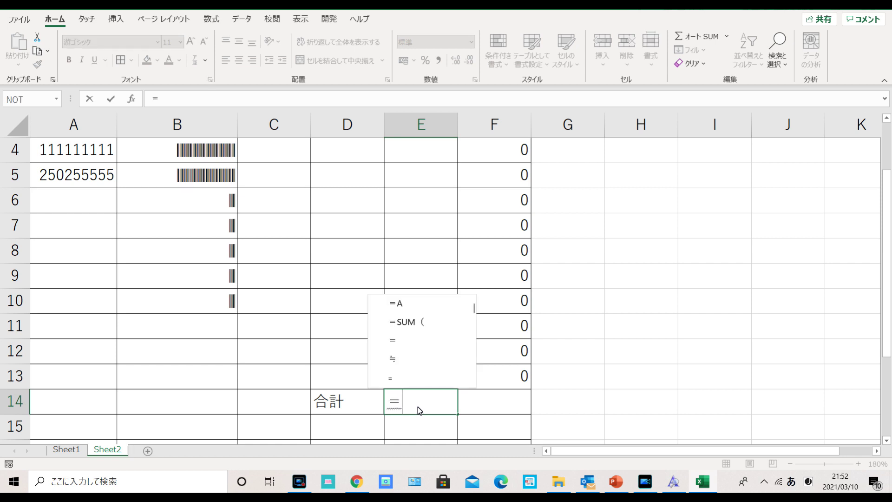
text(SUM)
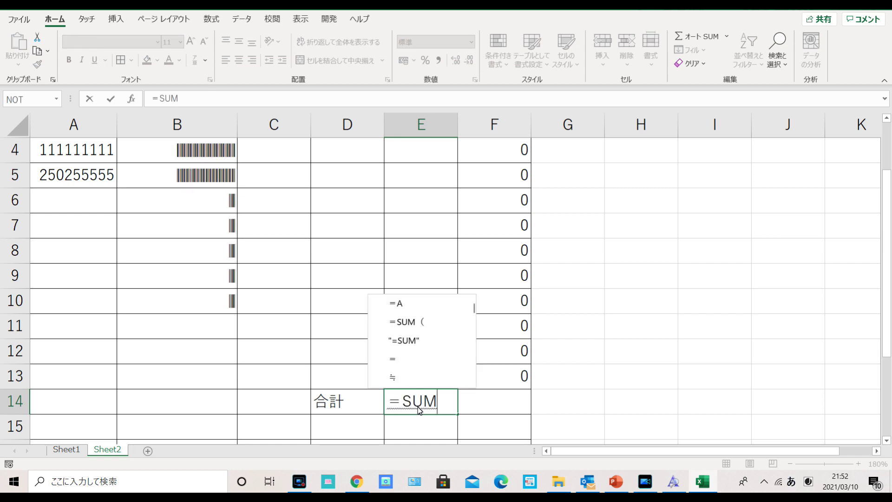
text(()
drag(889, 242, 889, 218)
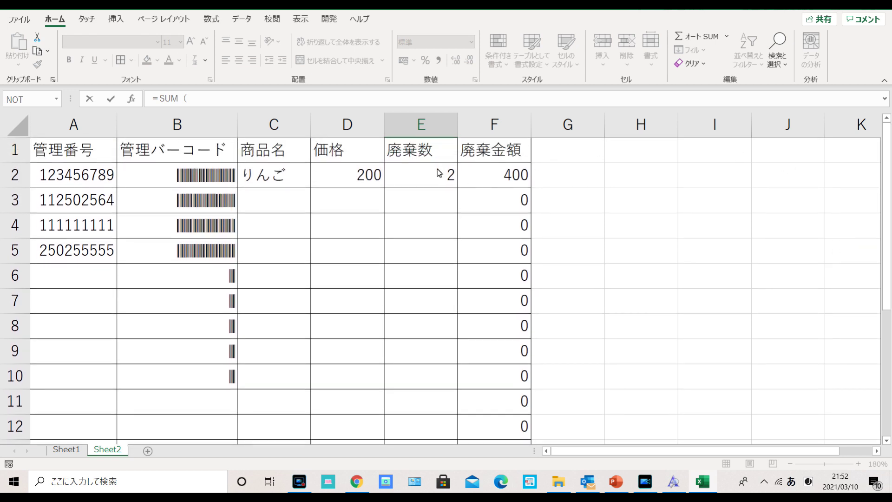
drag(409, 176, 433, 375)
key(Return)
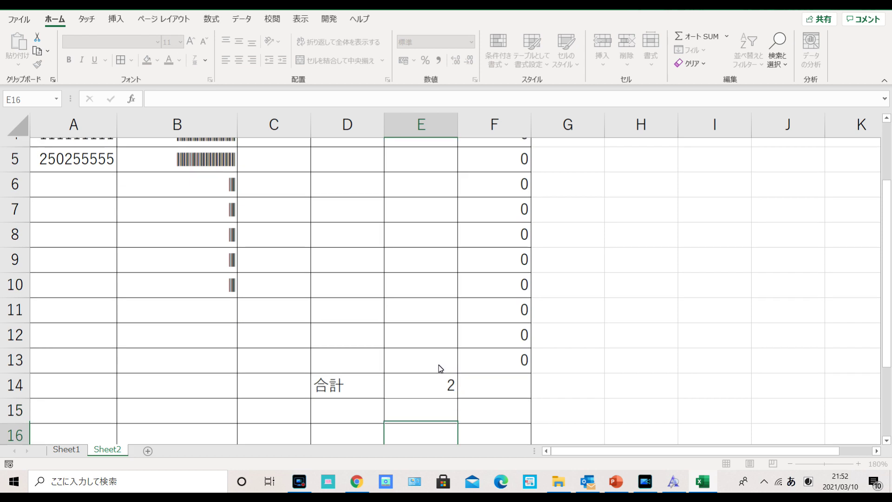
Copy the SUM formula from cell E14 across to F14 to total the 廃棄金額 column
click(443, 376)
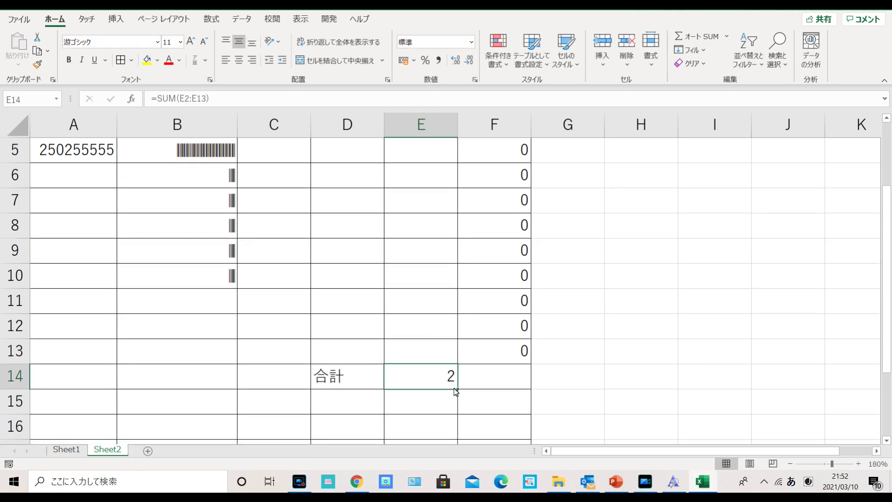
drag(458, 389, 501, 389)
click(462, 327)
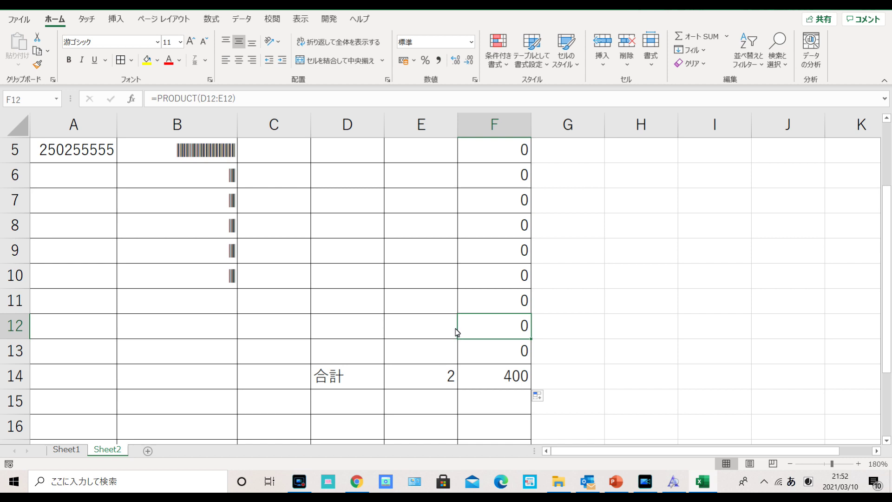
Enter the product name ブロッコリー in cell C3 and autofit the width of column C to it
key(Up)
key(Up)
key(Up)
key(Up)
key(Up)
key(Up)
key(Up)
key(Up)
key(Up)
key(Up)
key(Up)
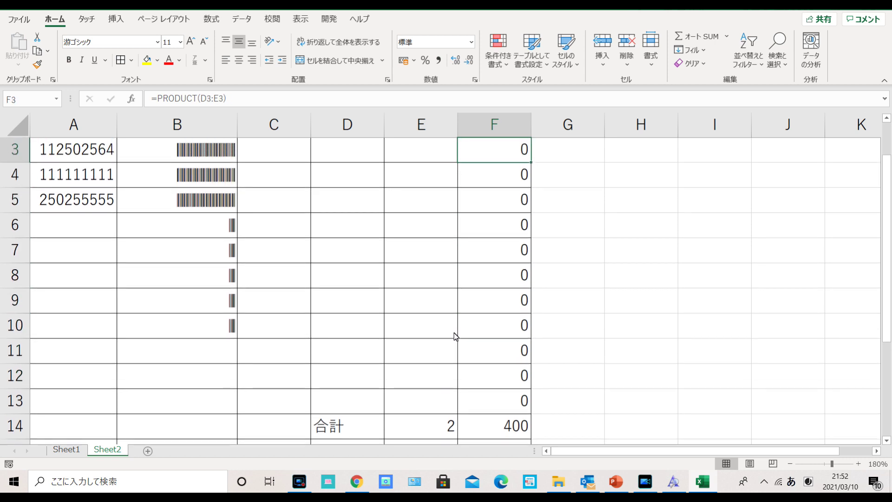
click(291, 207)
key(F2)
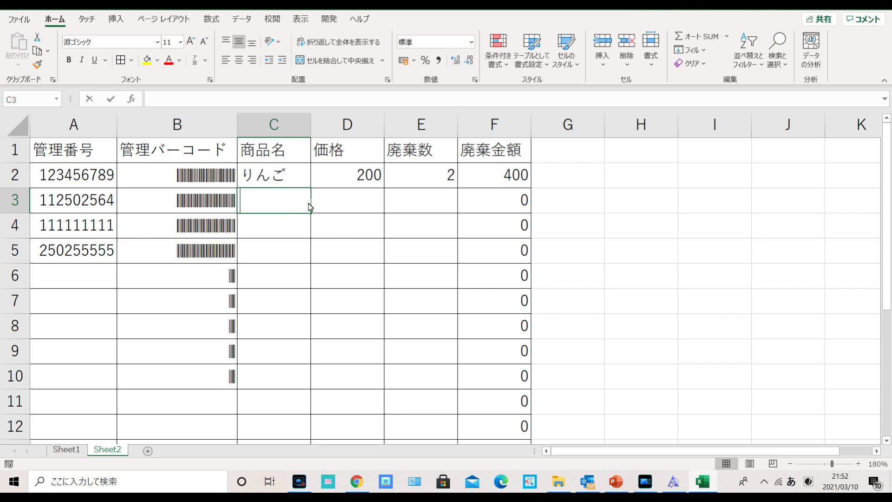
text(b)
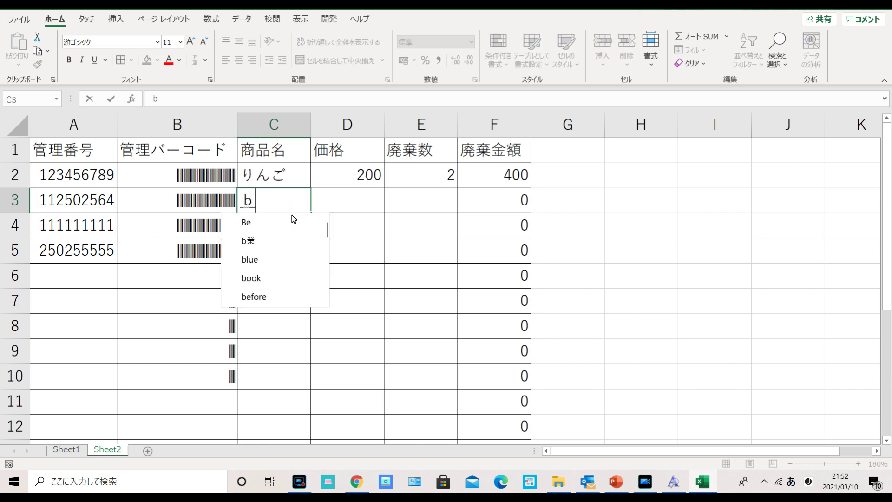
text(urokkori)
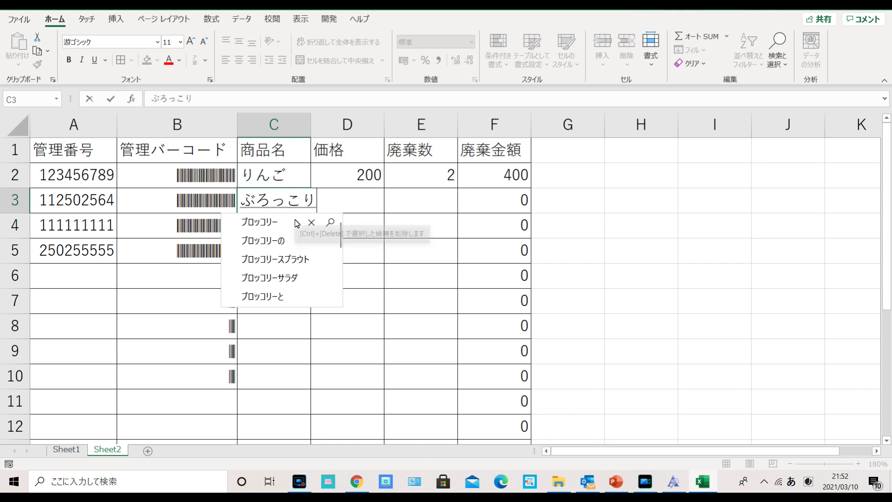
click(297, 223)
key(Return)
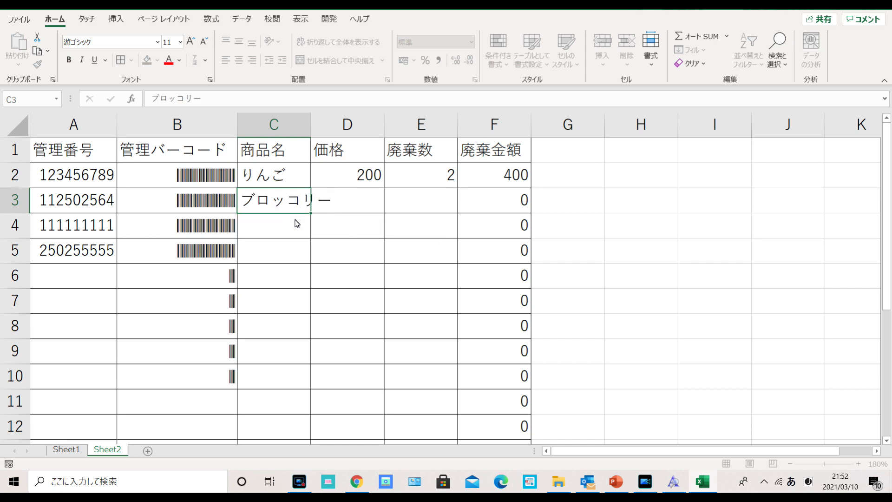
key(Return)
key(Return)
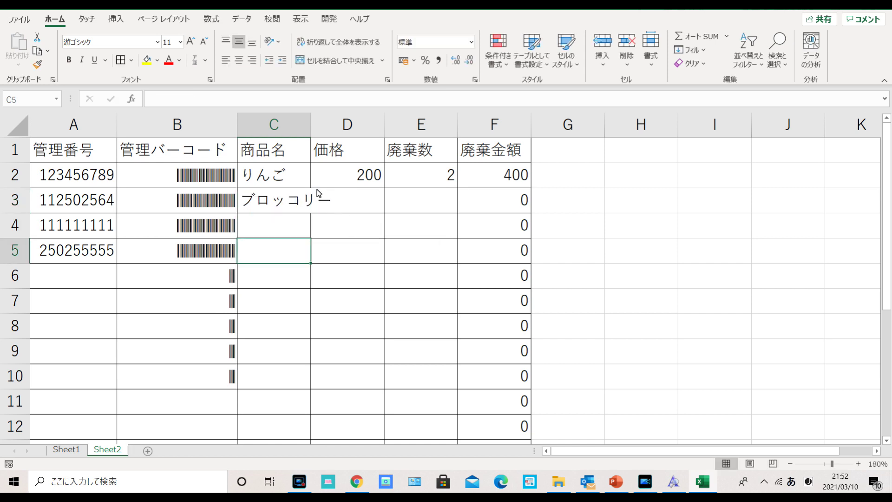
double_click(311, 126)
Enter the price 3000 in cell D3 and the 廃棄数 5 in cell E3 for ブロッコリー
click(377, 204)
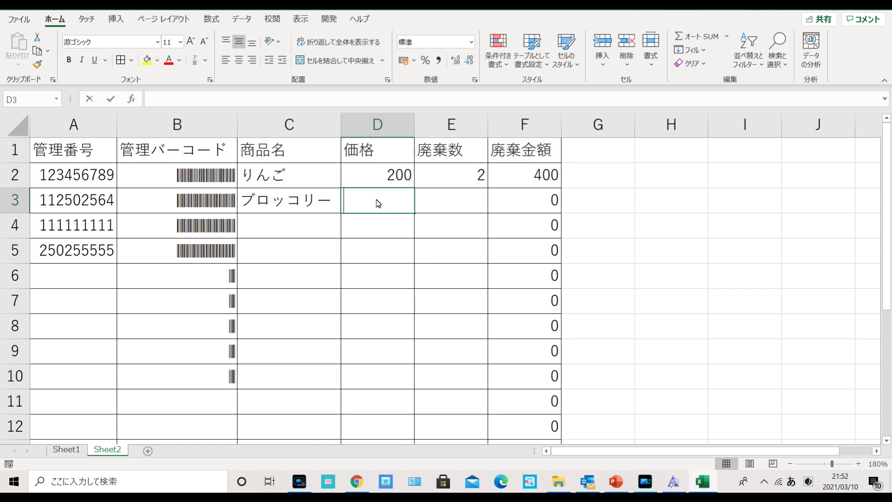
text(3000)
key(Return)
key(Return)
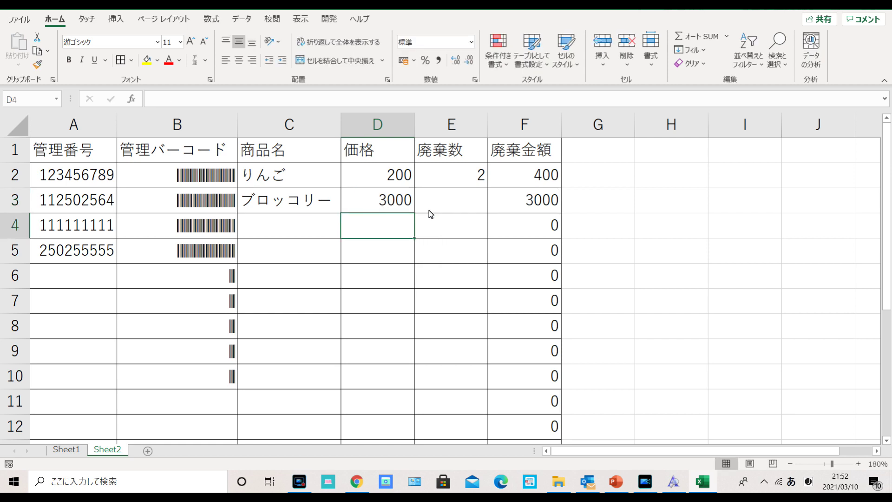
click(434, 207)
text(5)
key(Return)
key(Return)
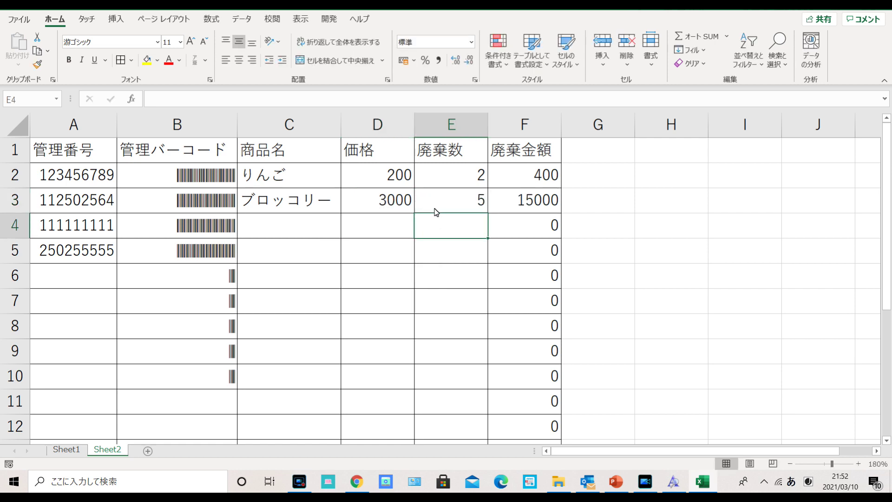
Examine the 合計 row 14 for the totals of 廃棄数 and 廃棄金額
key(Return)
key(Return)
key(Return)
key(Return)
key(Return)
key(Return)
key(Return)
key(Return)
key(Return)
key(Return)
key(Return)
key(Return)
key(Return)
key(Return)
key(Return)
key(Return)
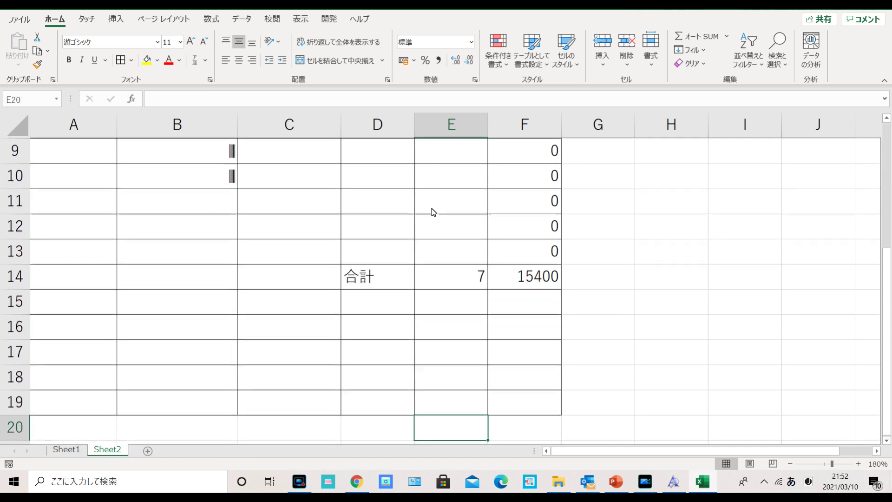
key(Up)
key(Up)
key(Up)
key(Up)
key(Up)
key(Up)
key(Up)
key(Up)
key(Up)
key(Up)
key(Up)
key(Up)
key(Up)
key(Up)
key(Up)
key(Up)
key(Up)
key(Up)
key(Up)
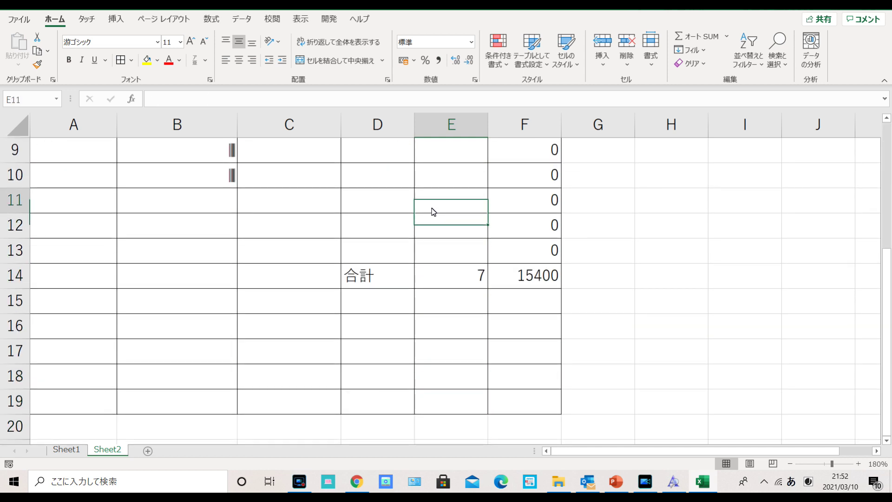